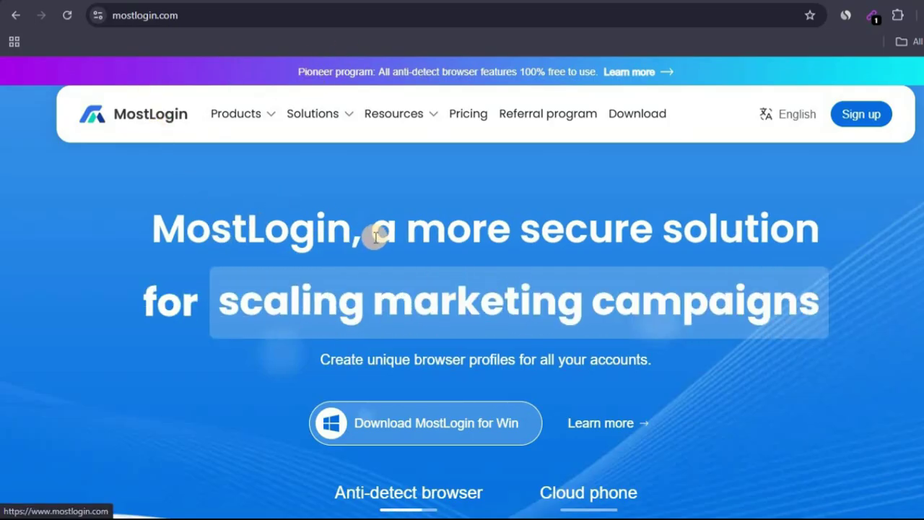
Step: Open the pricing page and scroll to the $0 Starter, Team, Pro and Enterprise plans
{"action": "mouse_move", "coordinate": [247, 114]}
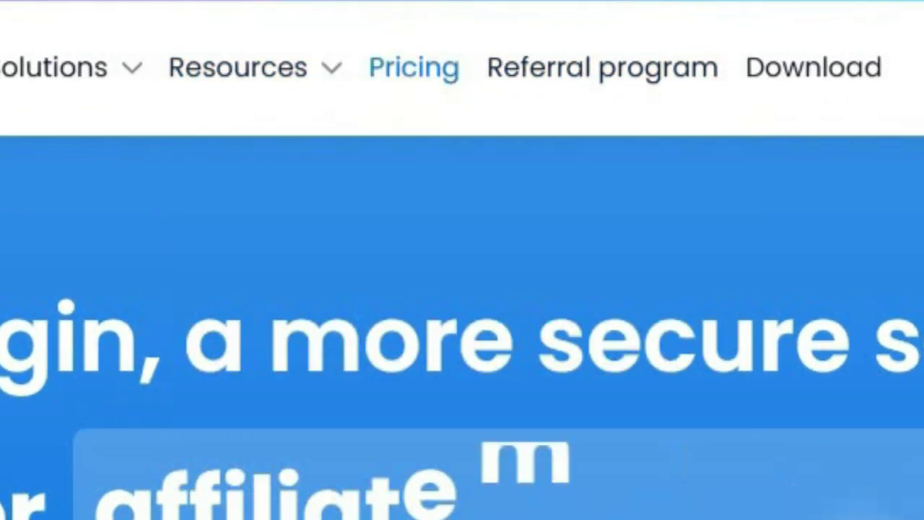
{"action": "left_click", "coordinate": [413, 68]}
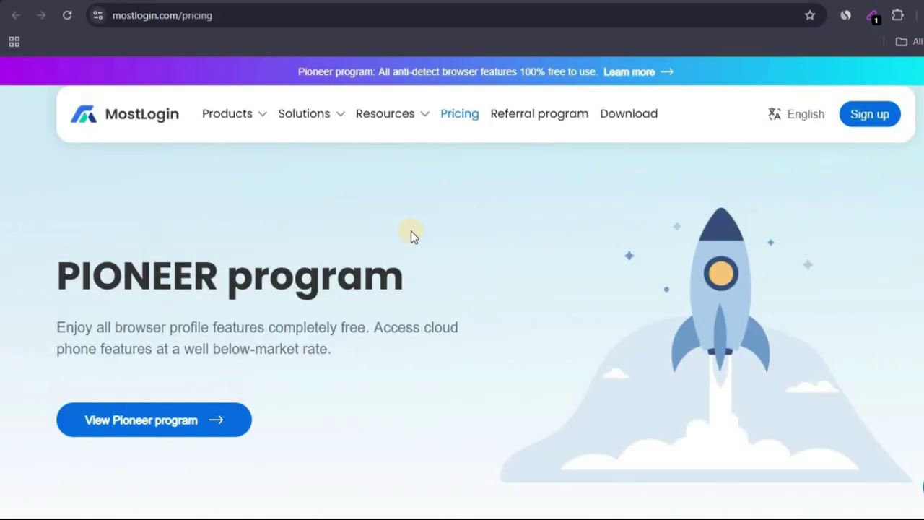
{"action": "scroll", "coordinate": [775, 231], "scroll_direction": "down", "scroll_amount": 10}
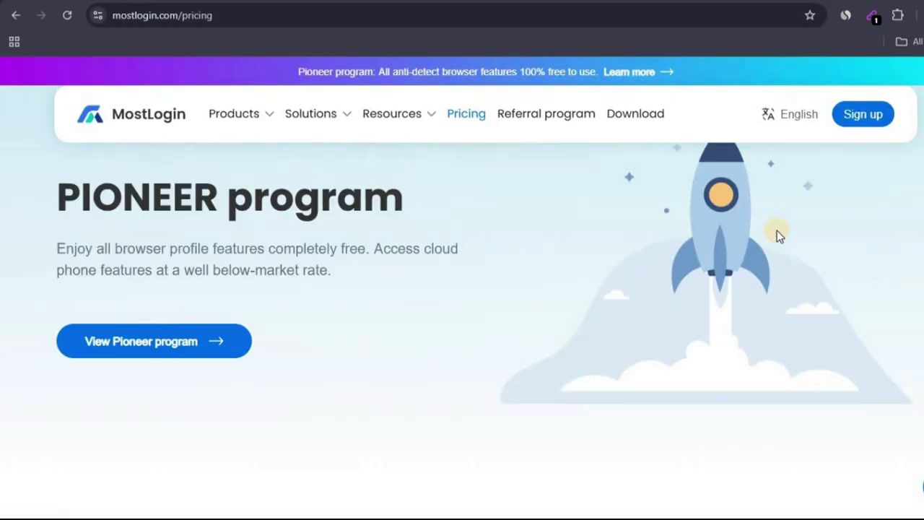
{"action": "scroll", "coordinate": [550, 246], "scroll_direction": "up", "scroll_amount": 1}
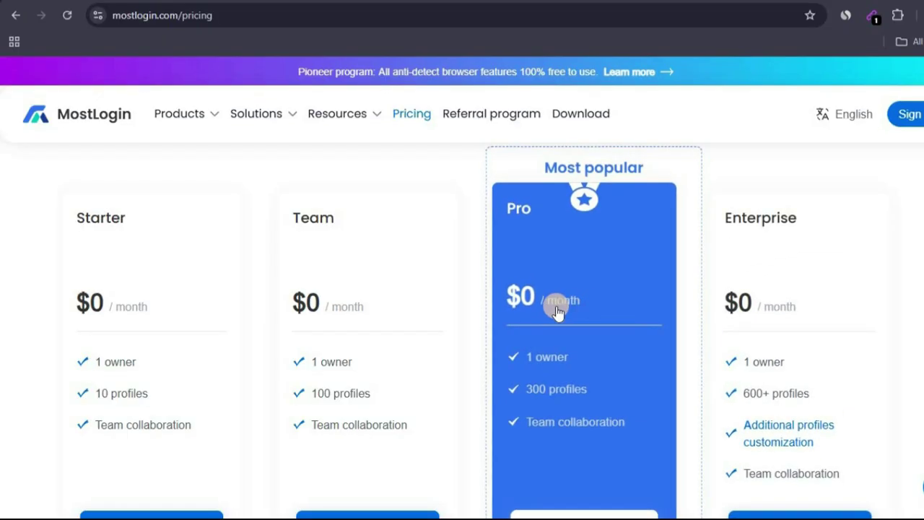
{"action": "scroll", "coordinate": [600, 333], "scroll_direction": "down", "scroll_amount": 2}
{"action": "scroll", "coordinate": [596, 364], "scroll_direction": "up", "scroll_amount": 3}
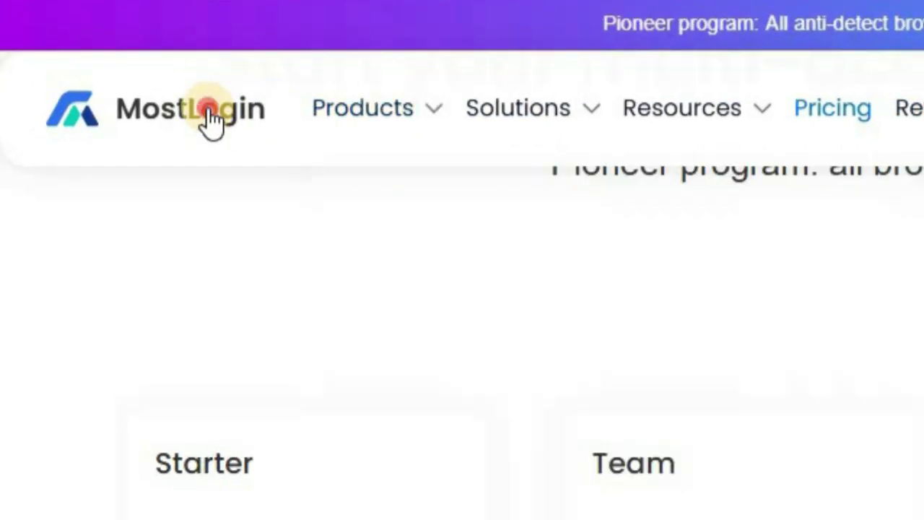
Step: Return to the MostLogin home page and scroll down past the testimonials and solutions sections
{"action": "left_click", "coordinate": [209, 119]}
{"action": "scroll", "coordinate": [488, 295], "scroll_direction": "down", "scroll_amount": 10}
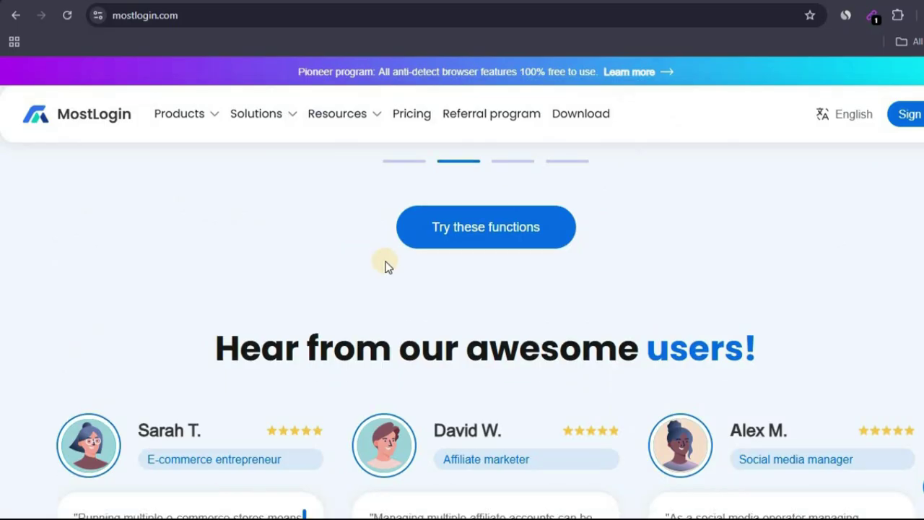
{"action": "scroll", "coordinate": [385, 266], "scroll_direction": "down", "scroll_amount": 8}
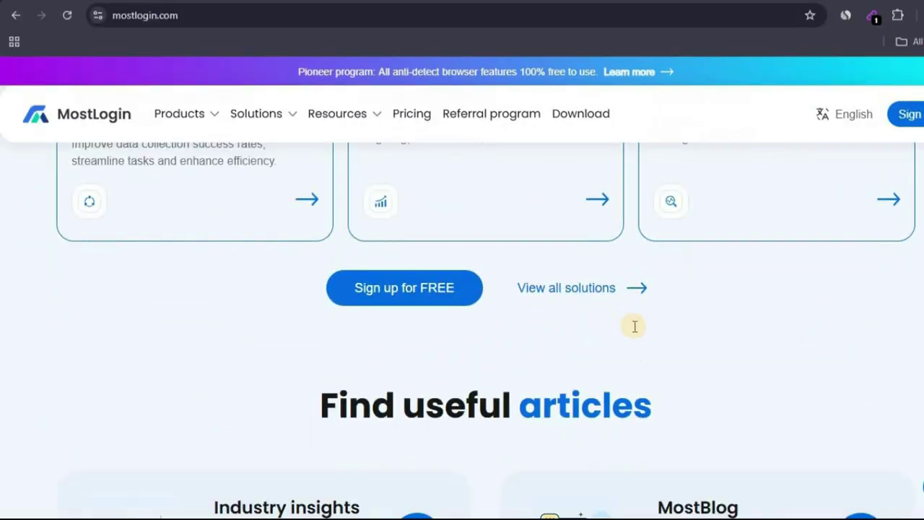
{"action": "scroll", "coordinate": [635, 326], "scroll_direction": "down", "scroll_amount": 5}
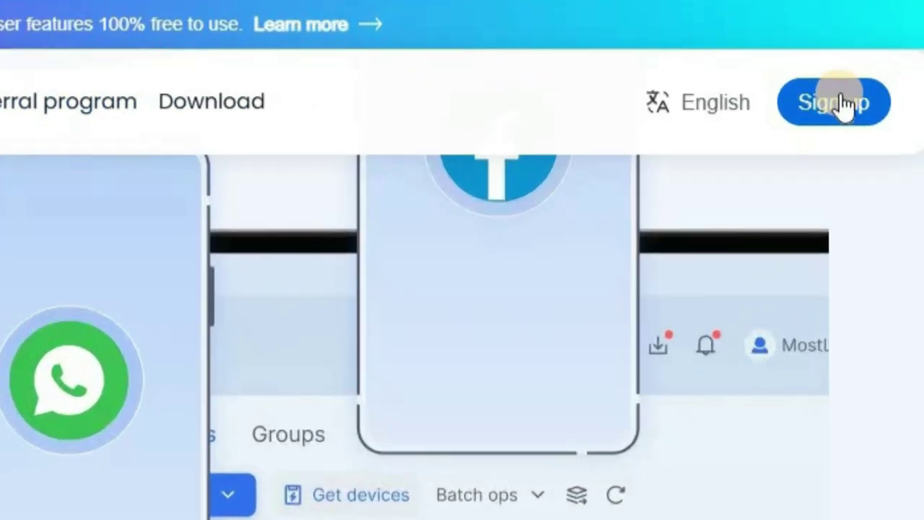
{"action": "left_click", "coordinate": [848, 105]}
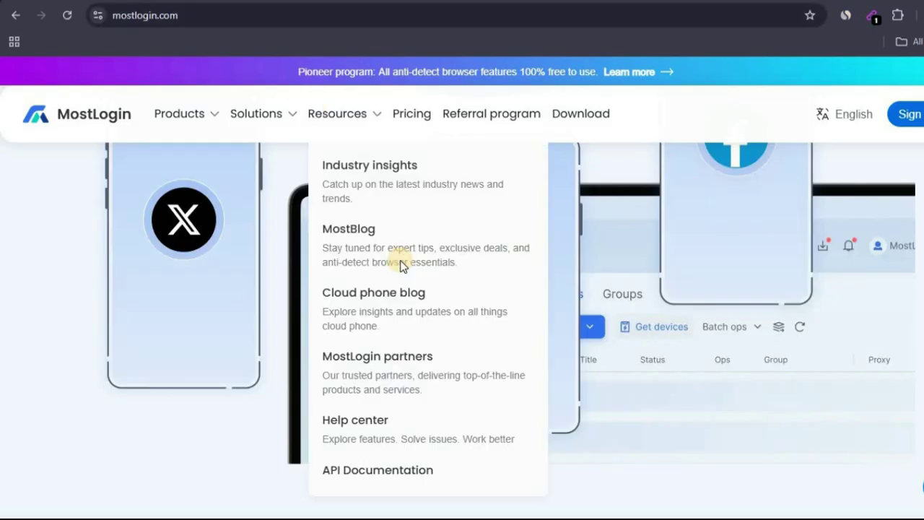
{"action": "scroll", "coordinate": [630, 292], "scroll_direction": "up", "scroll_amount": 5}
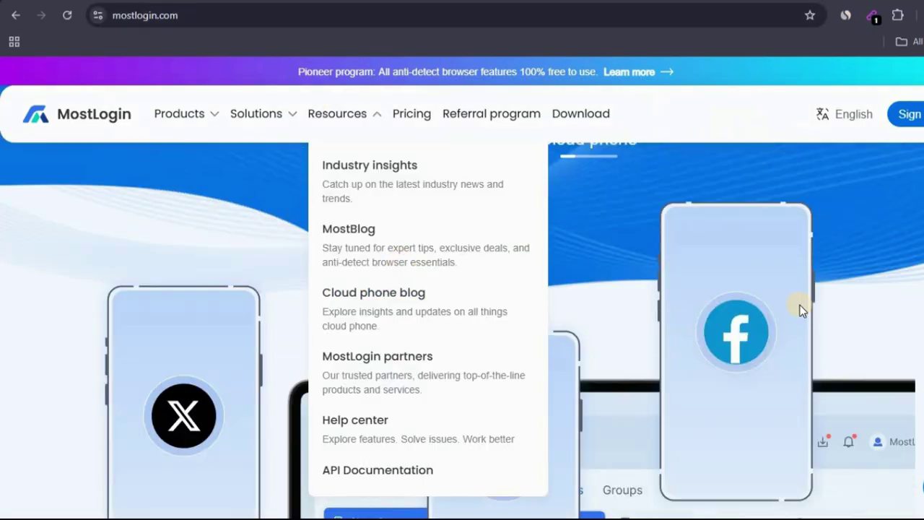
{"action": "scroll", "coordinate": [529, 145], "scroll_direction": "up", "scroll_amount": 1}
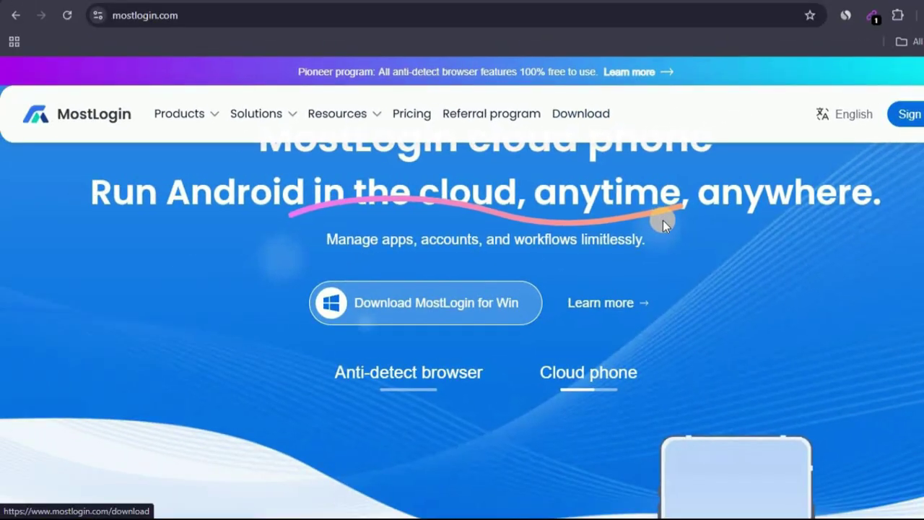
Step: Start the MostLogin setup download, then cancel it in Windows and Chrome's download bubble
{"action": "left_click", "coordinate": [571, 72]}
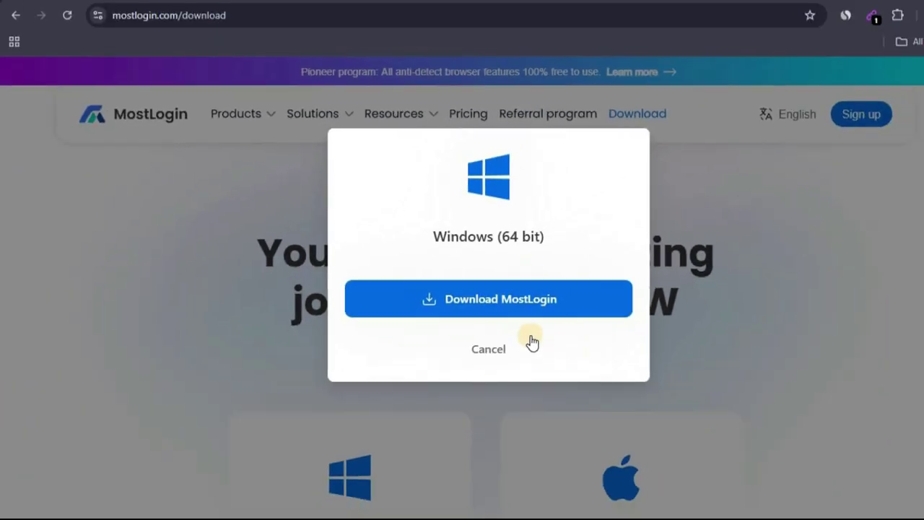
{"action": "left_click", "coordinate": [540, 351]}
{"action": "scroll", "coordinate": [405, 296], "scroll_direction": "down", "scroll_amount": 4}
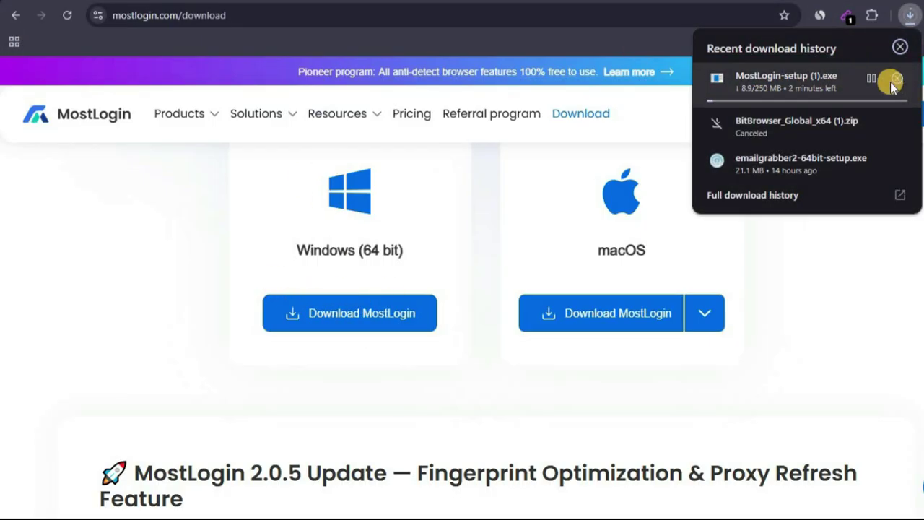
{"action": "left_click", "coordinate": [895, 78]}
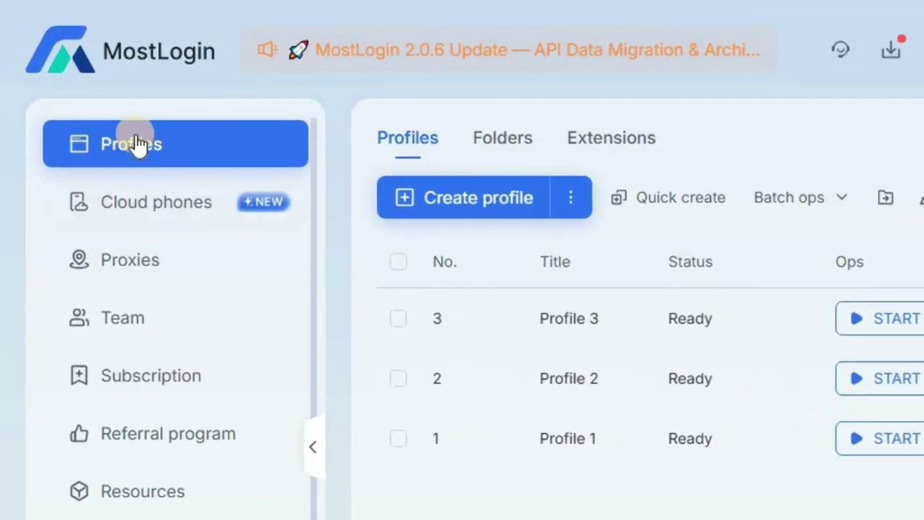
Step: Go to the Proxies page and close the Add proxy form without saving
{"action": "left_click", "coordinate": [462, 217]}
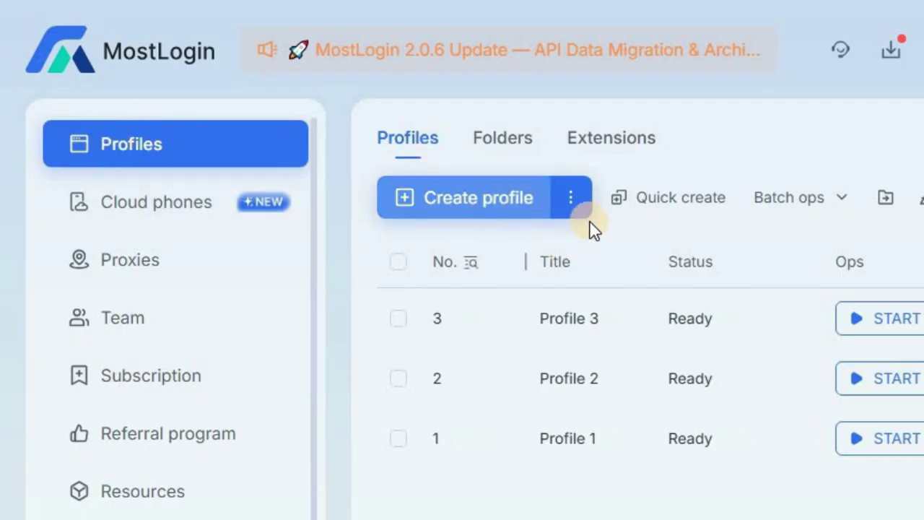
{"action": "left_click", "coordinate": [137, 262]}
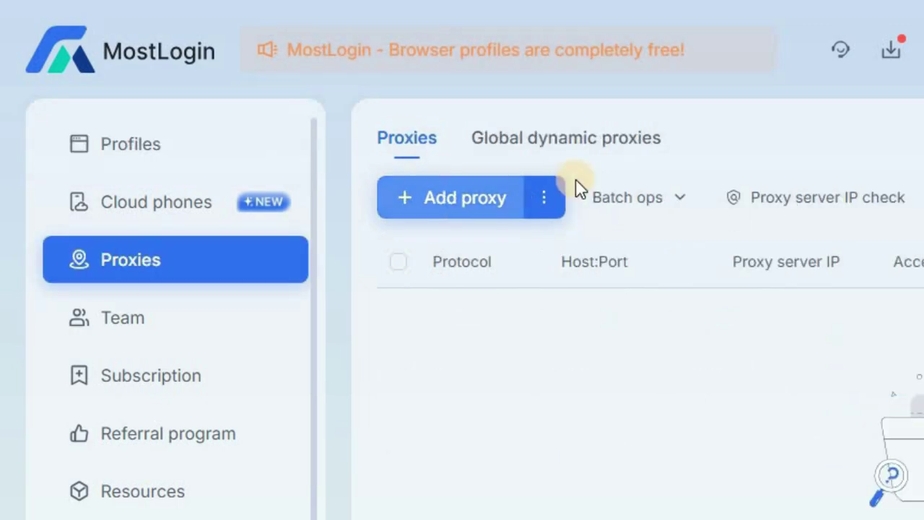
{"action": "left_click", "coordinate": [471, 199]}
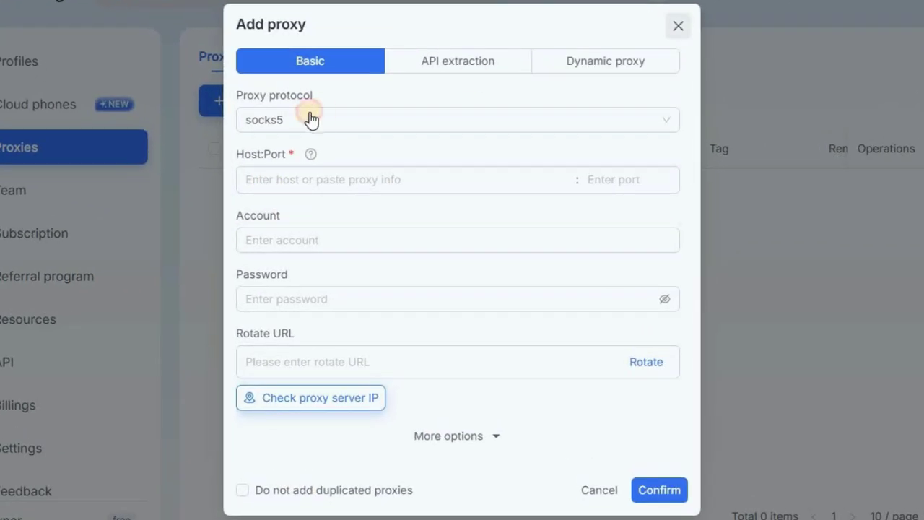
{"action": "left_click", "coordinate": [678, 26]}
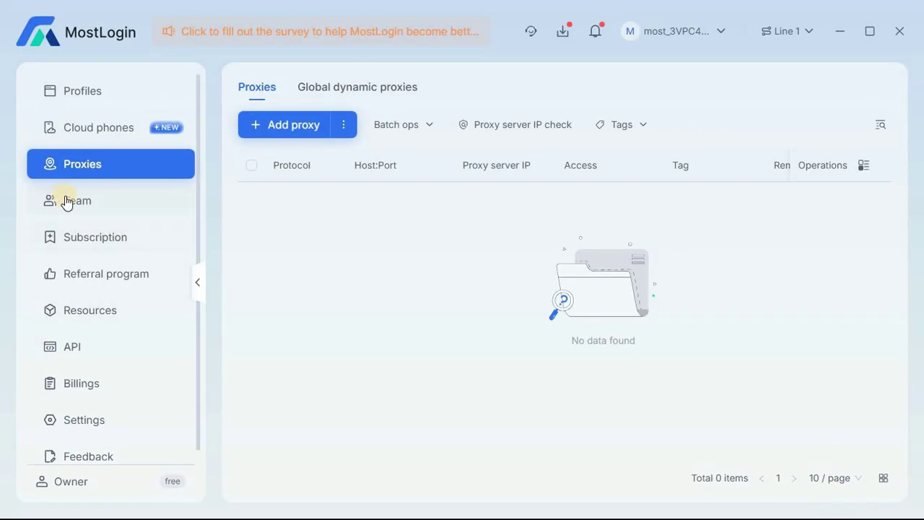
Step: Browse the Team and Referral program pages, then return to the Team members list
{"action": "left_click", "coordinate": [112, 332]}
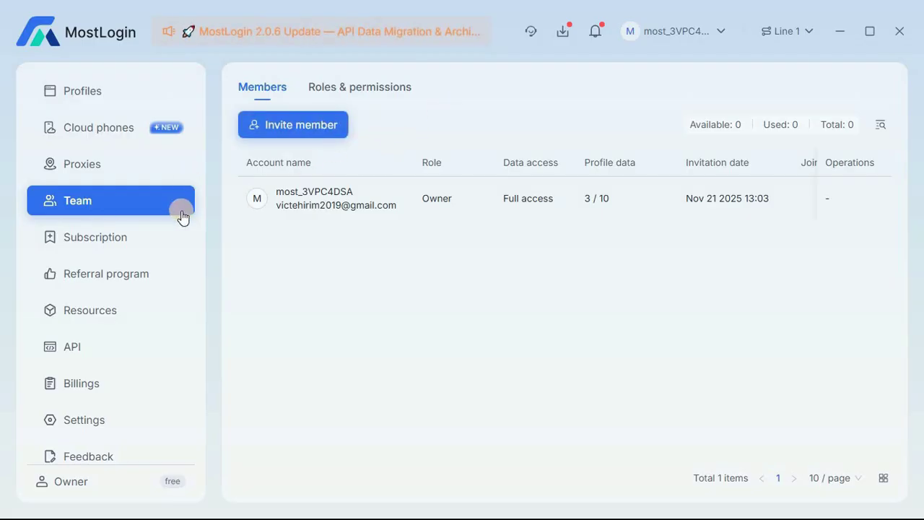
{"action": "left_click", "coordinate": [117, 277]}
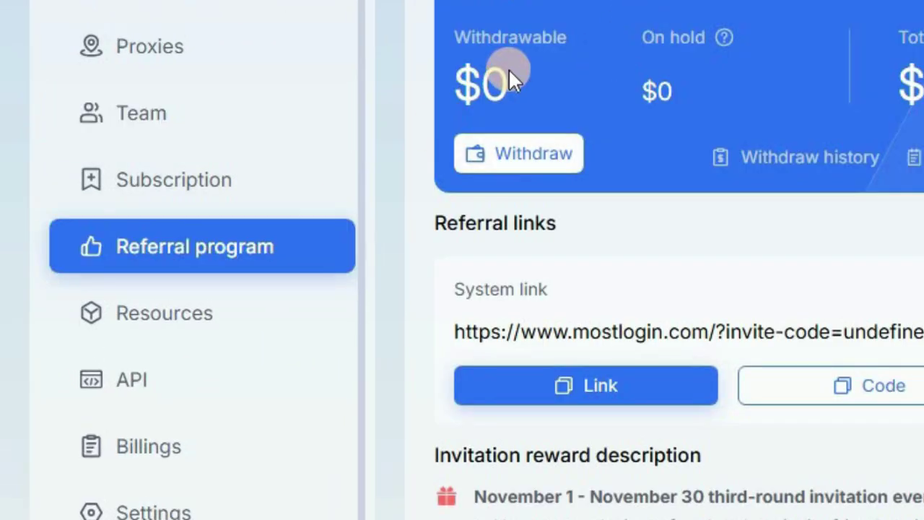
{"action": "left_click_drag", "start_coordinate": [247, 157], "coordinate": [532, 190]}
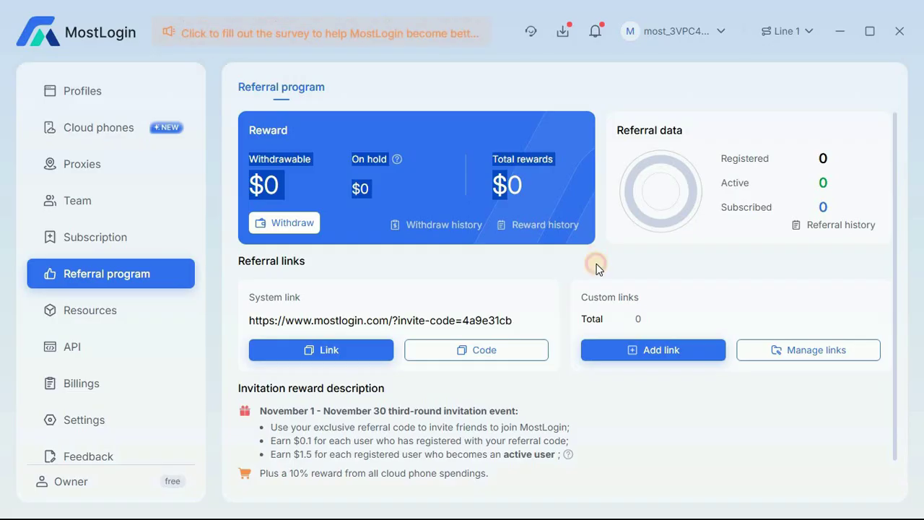
{"action": "left_click", "coordinate": [596, 270]}
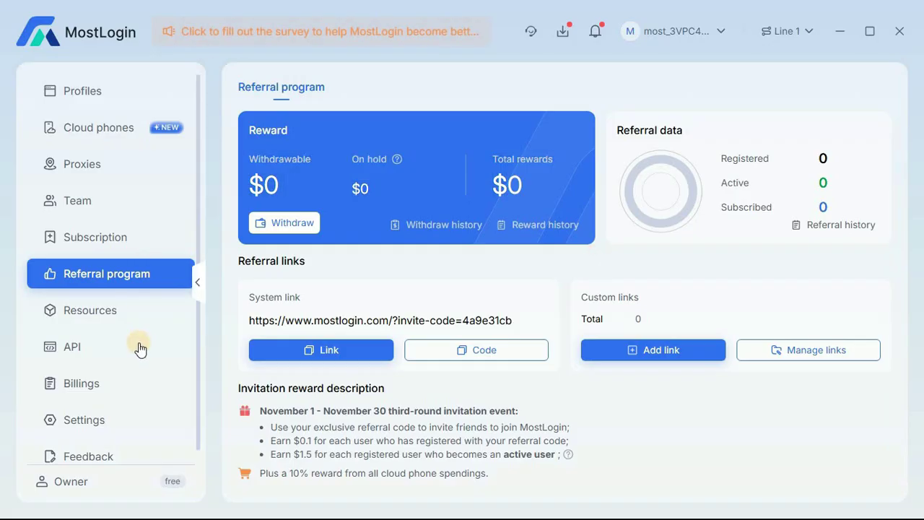
{"action": "scroll", "coordinate": [124, 375], "scroll_direction": "down", "scroll_amount": 1}
{"action": "left_click", "coordinate": [109, 189]}
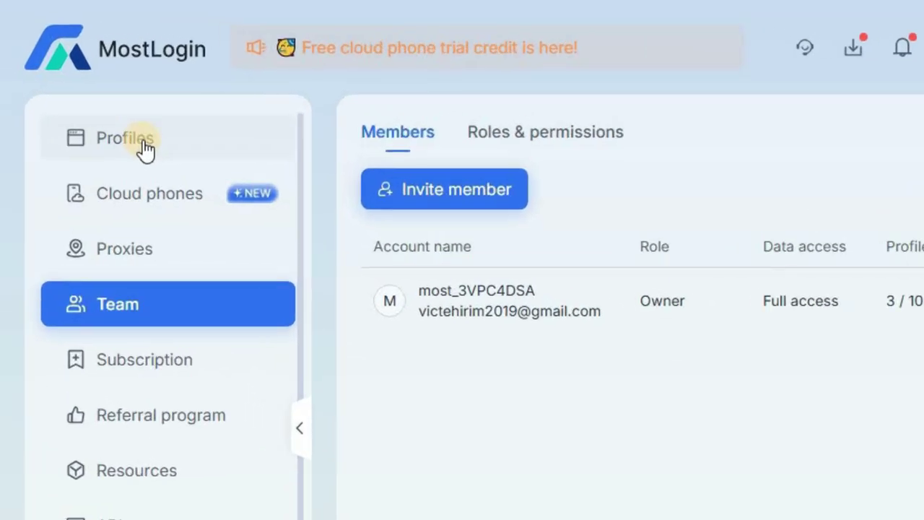
Step: Start a new browser profile and enter the title 'Facebook profile'
{"action": "left_click", "coordinate": [143, 145]}
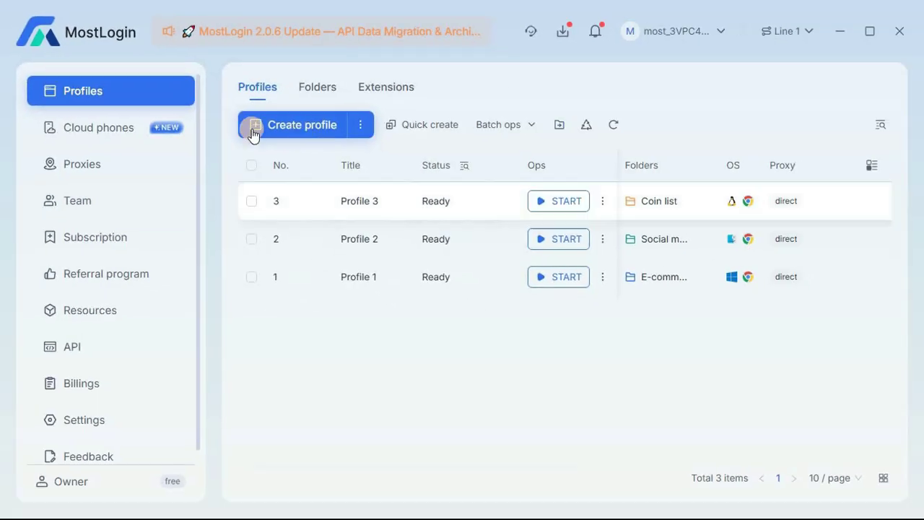
{"action": "left_click", "coordinate": [254, 137]}
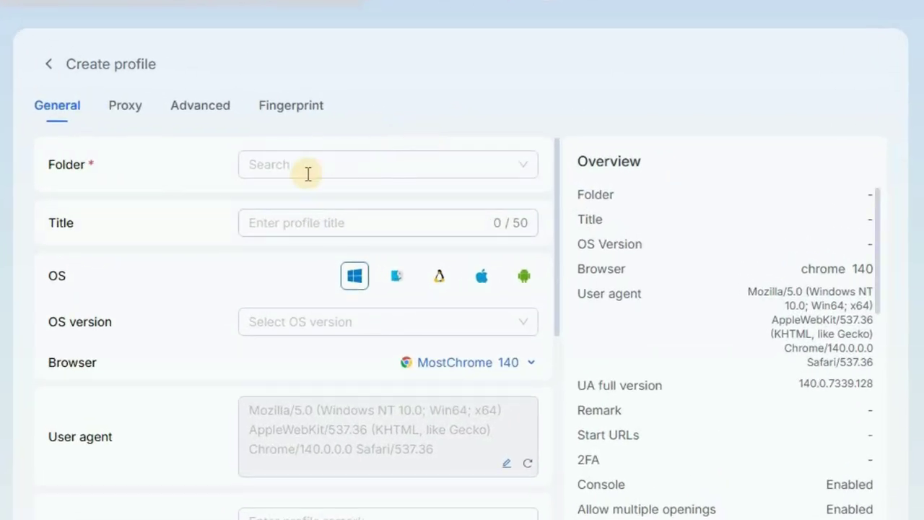
{"action": "left_click", "coordinate": [312, 215]}
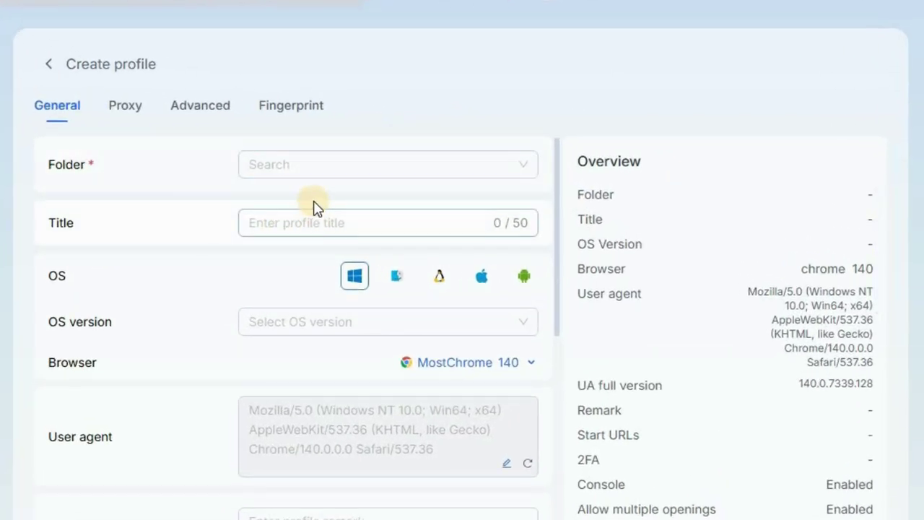
{"action": "left_click", "coordinate": [292, 225]}
{"action": "left_click", "coordinate": [59, 229]}
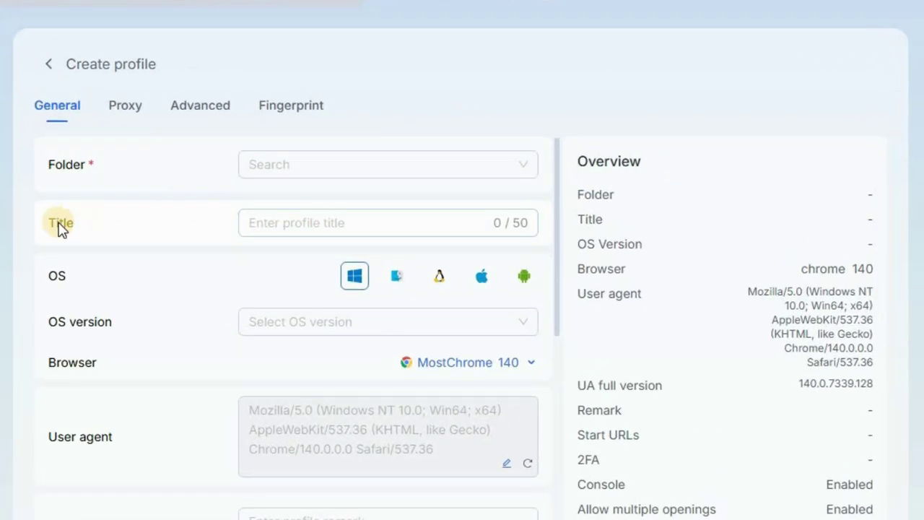
{"action": "double_click", "coordinate": [126, 222]}
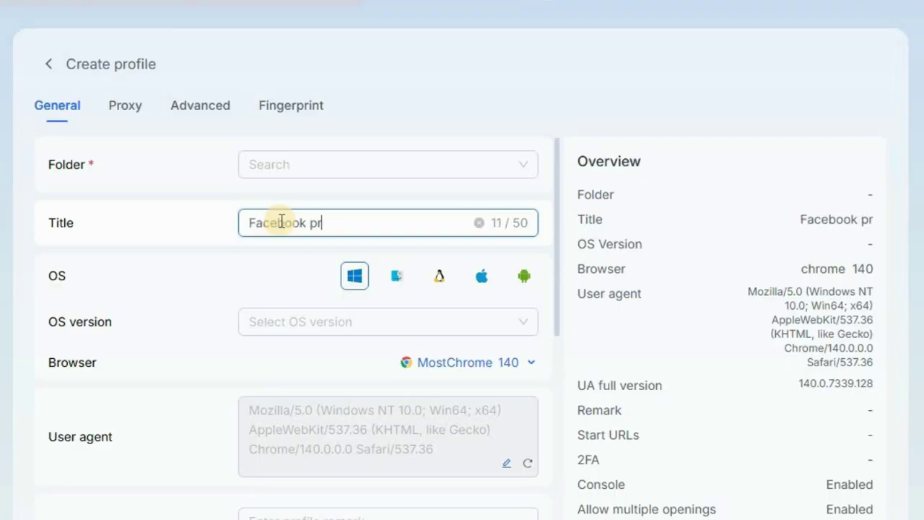
{"action": "type", "text": "ofie"}
Step: Try each operating system option, then leave Windows selected
{"action": "left_click", "coordinate": [399, 282]}
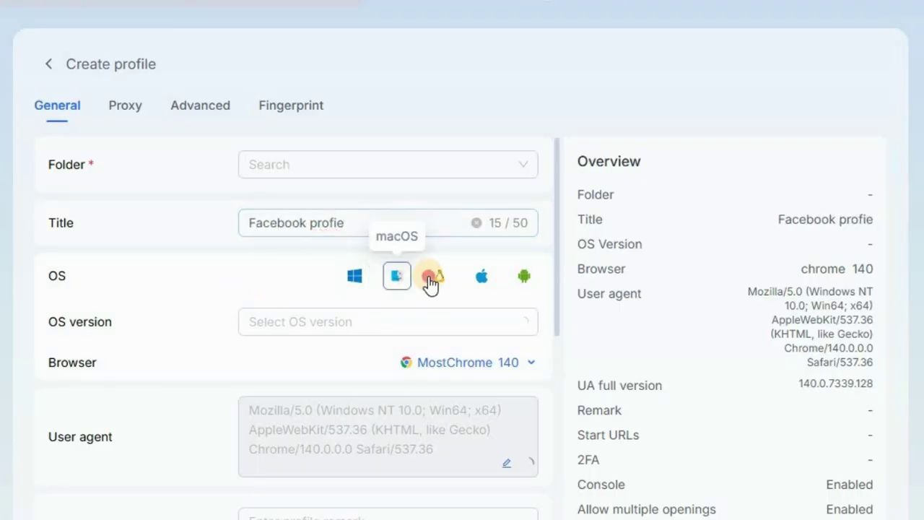
{"action": "left_click", "coordinate": [442, 280]}
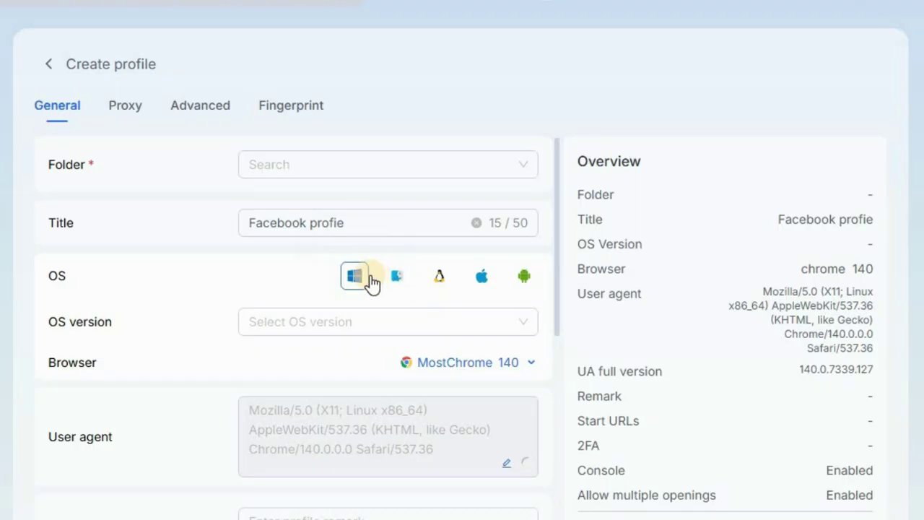
{"action": "left_click", "coordinate": [396, 280]}
{"action": "left_click", "coordinate": [439, 280]}
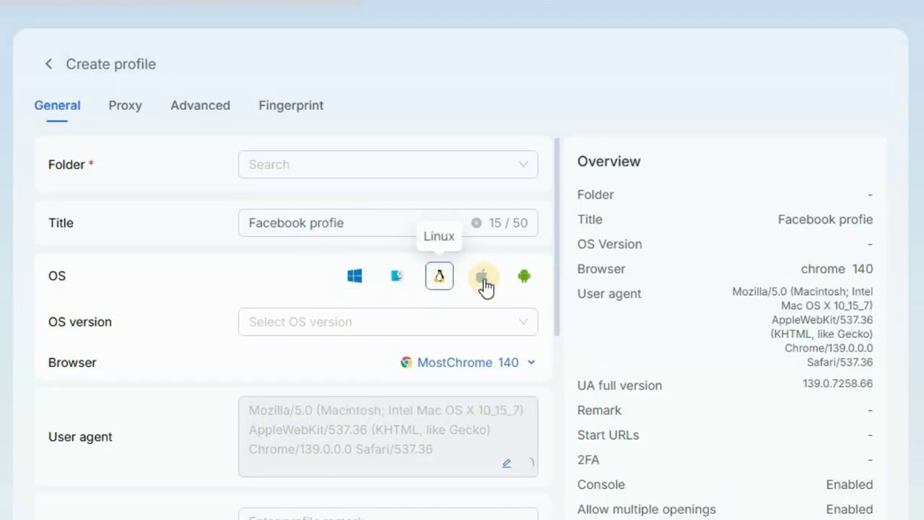
{"action": "left_click", "coordinate": [484, 283]}
{"action": "left_click", "coordinate": [521, 278]}
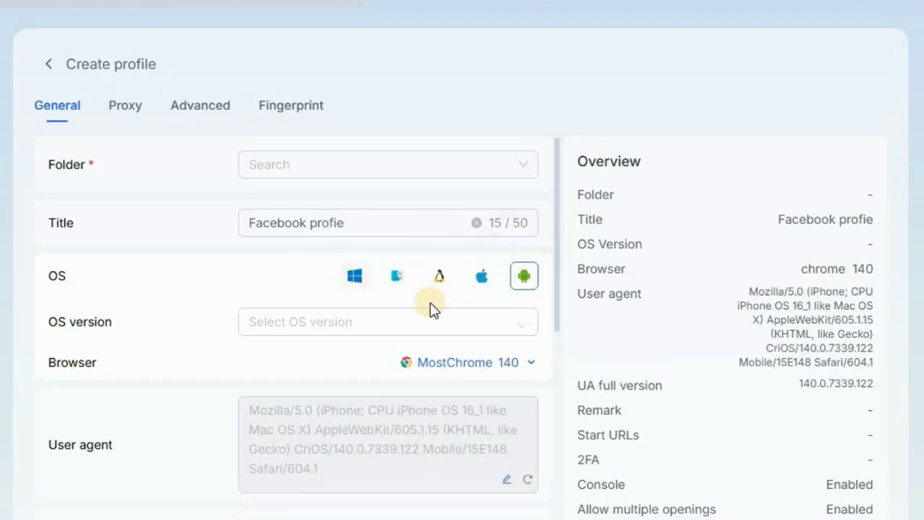
{"action": "left_click", "coordinate": [355, 276]}
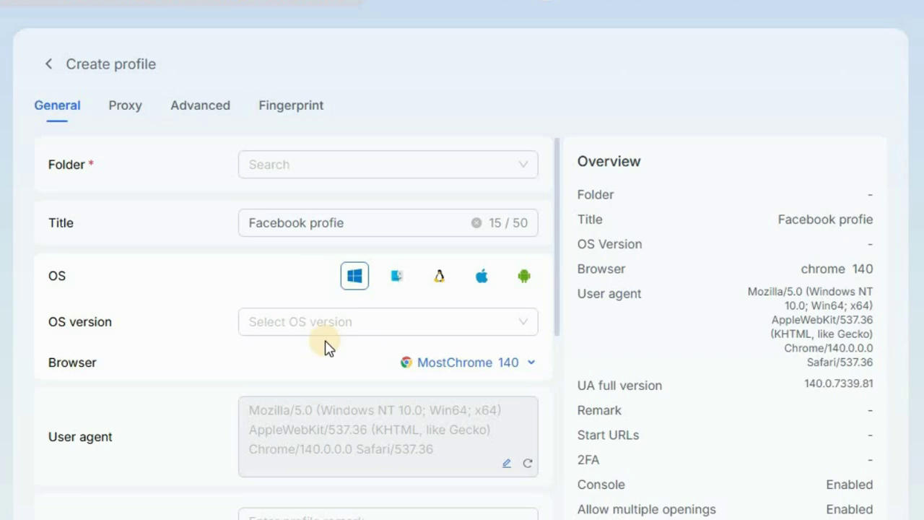
Step: Review the form and select the whole 'Facebook profile' title
{"action": "scroll", "coordinate": [388, 257], "scroll_direction": "down", "scroll_amount": 10}
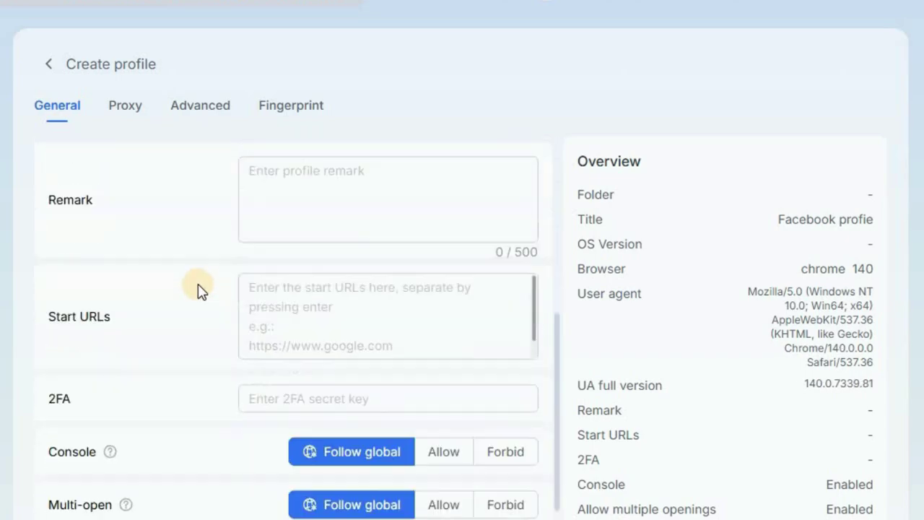
{"action": "scroll", "coordinate": [326, 332], "scroll_direction": "up", "scroll_amount": 8}
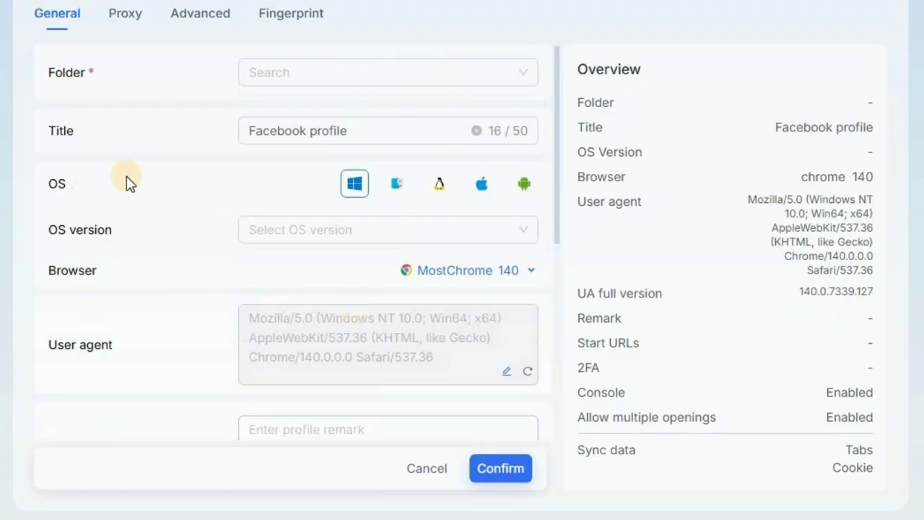
{"action": "left_click_drag", "start_coordinate": [45, 138], "coordinate": [361, 140]}
{"action": "scroll", "coordinate": [361, 140], "scroll_direction": "up", "scroll_amount": 2}
{"action": "triple_click", "coordinate": [248, 211]}
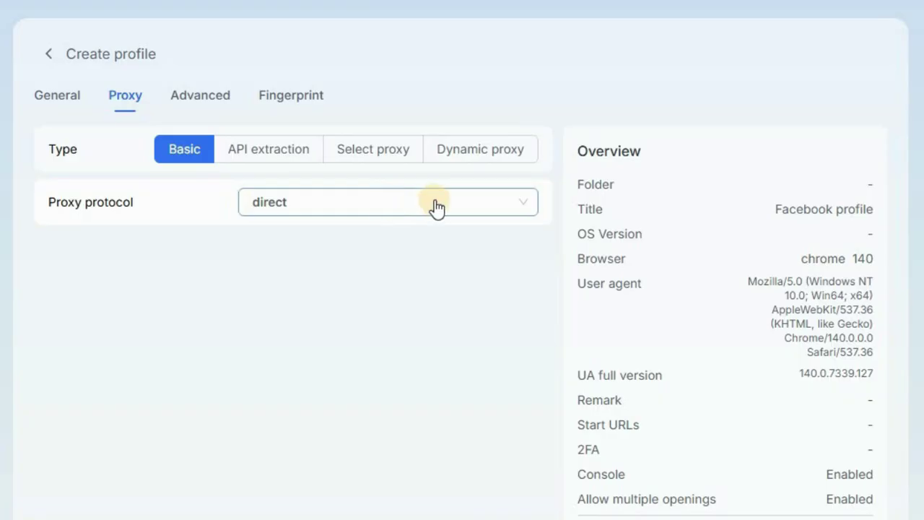
{"action": "left_click", "coordinate": [381, 208]}
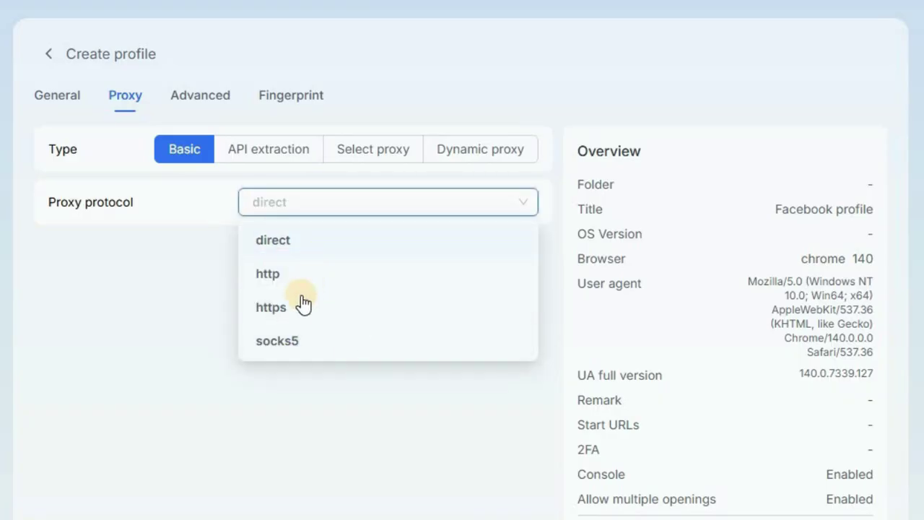
{"action": "left_click", "coordinate": [292, 341]}
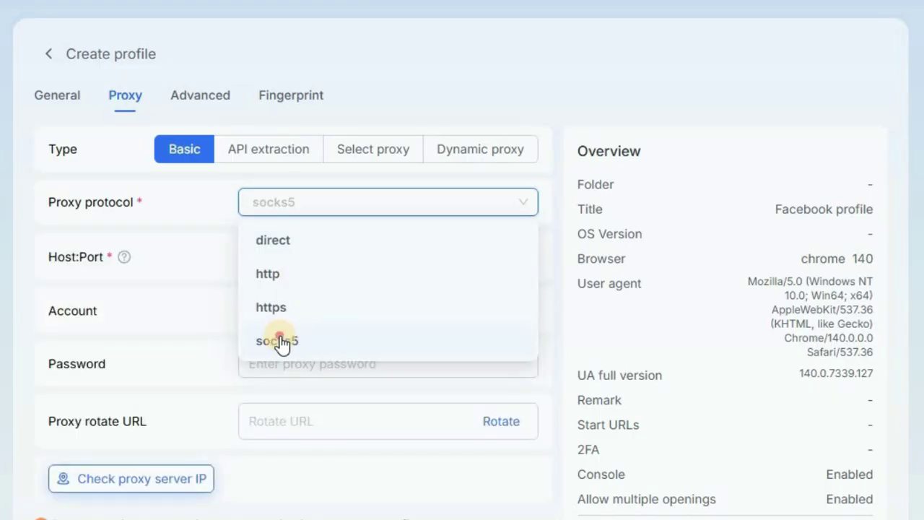
{"action": "left_click", "coordinate": [87, 179]}
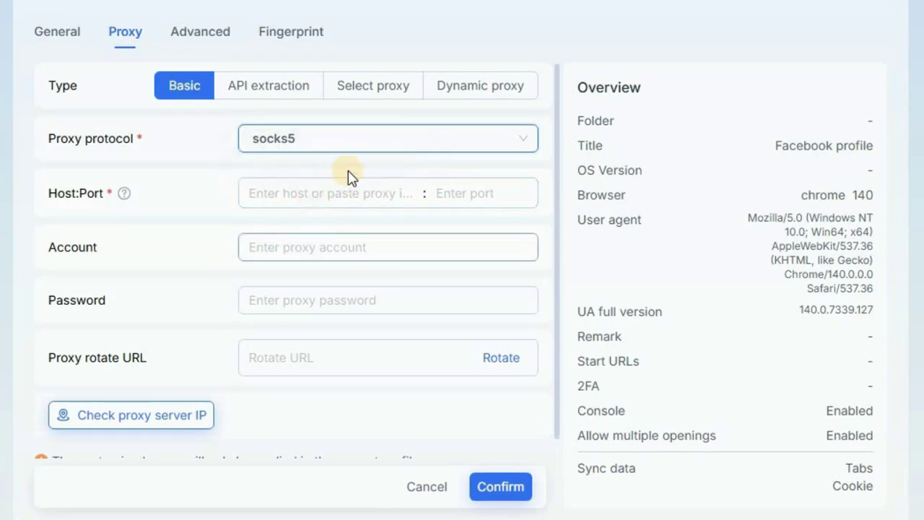
{"action": "scroll", "coordinate": [187, 384], "scroll_direction": "down", "scroll_amount": 1}
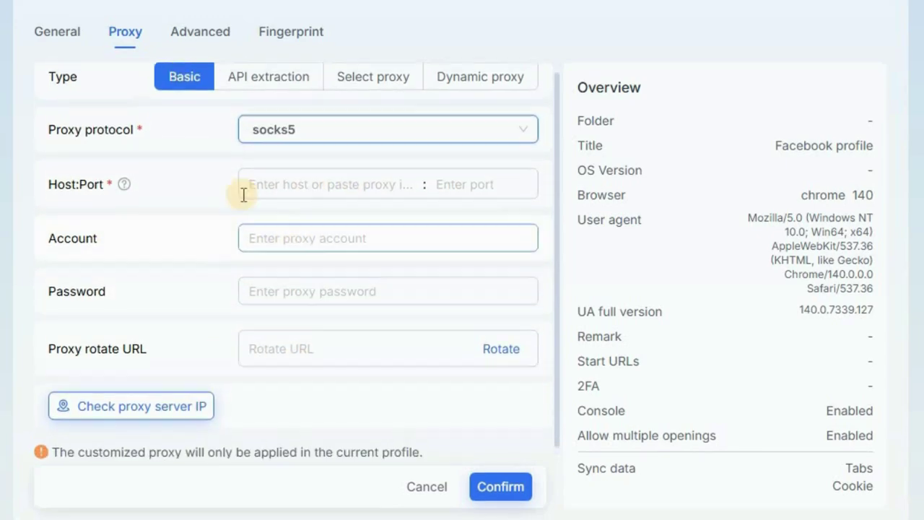
{"action": "scroll", "coordinate": [244, 193], "scroll_direction": "up", "scroll_amount": 1}
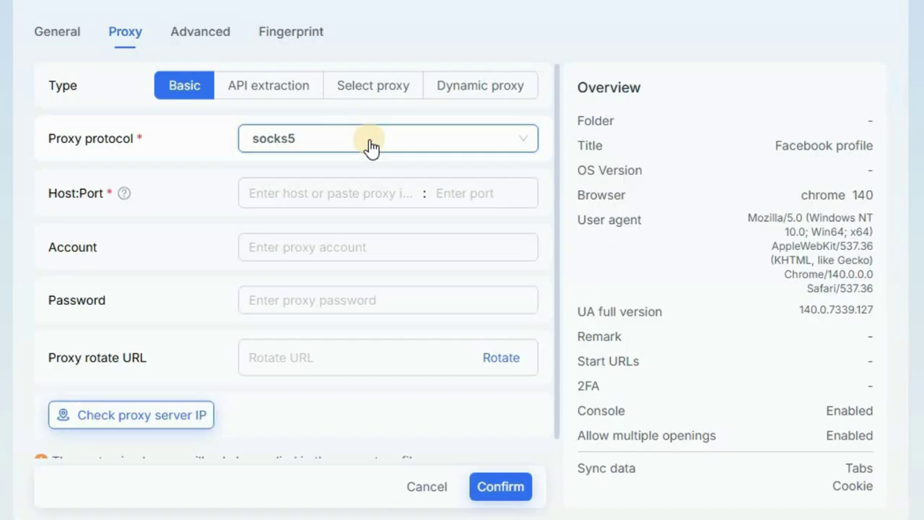
{"action": "left_click", "coordinate": [340, 147]}
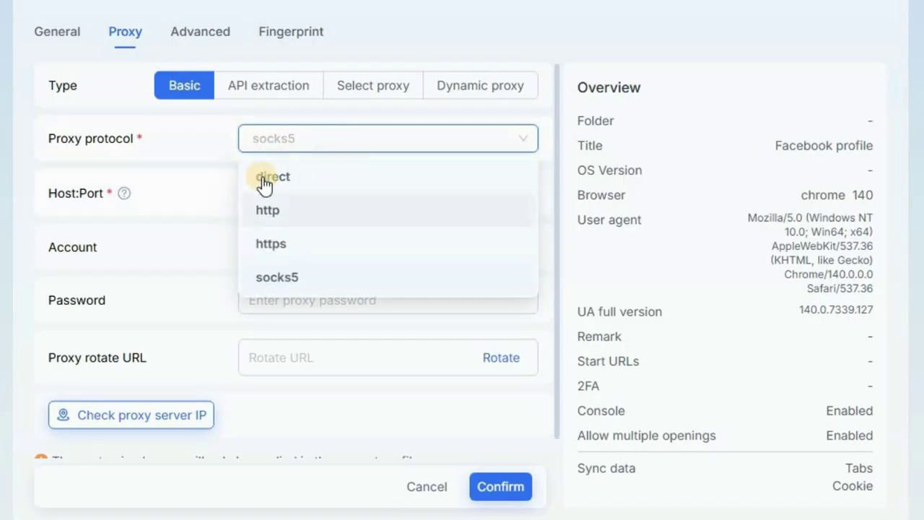
{"action": "left_click", "coordinate": [427, 177]}
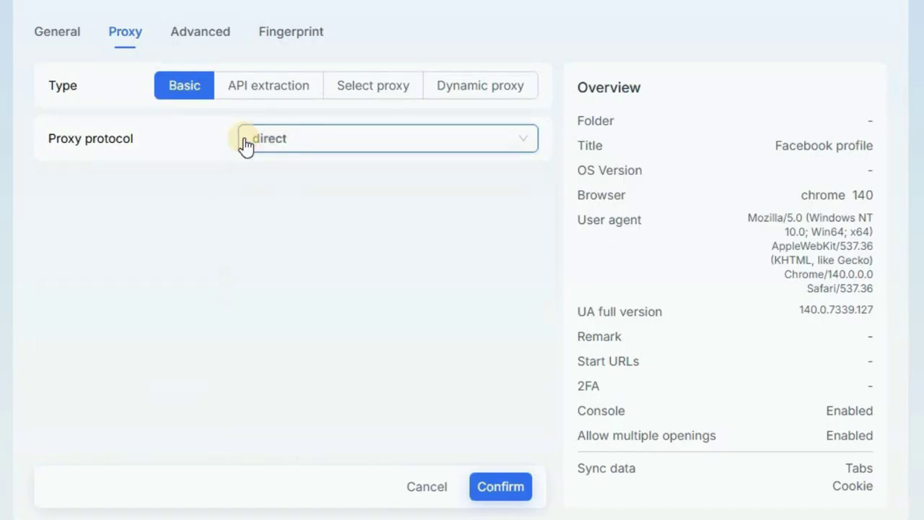
Step: View the Advanced cookie and extension settings, then the Fingerprint settings with proxy-IP language and timezone
{"action": "left_click", "coordinate": [214, 34]}
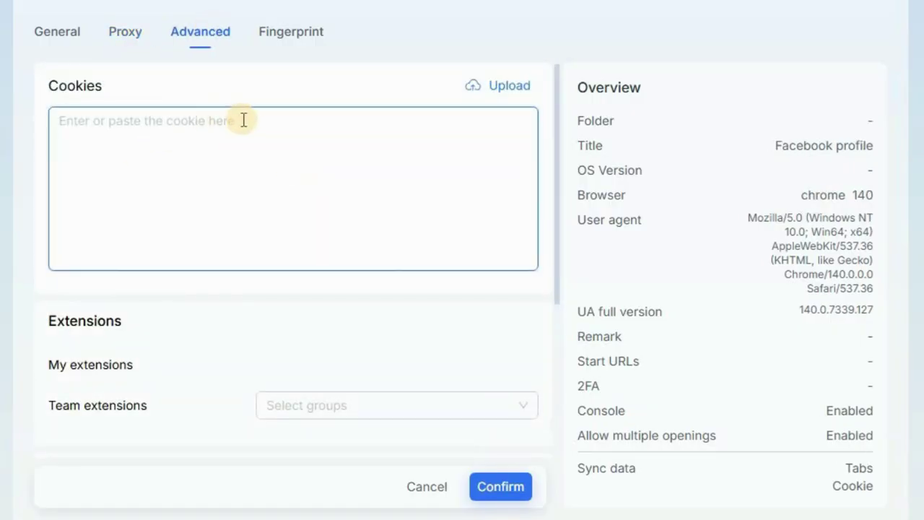
{"action": "left_click", "coordinate": [294, 33]}
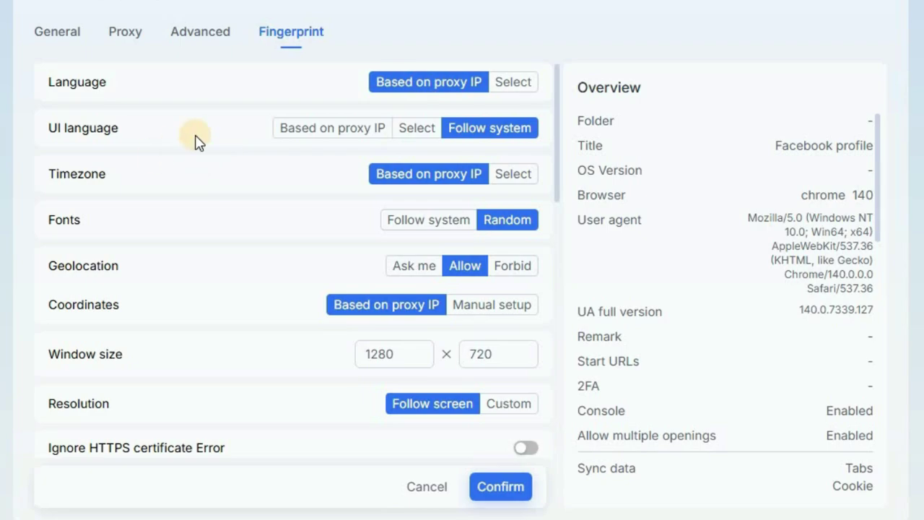
{"action": "double_click", "coordinate": [64, 219]}
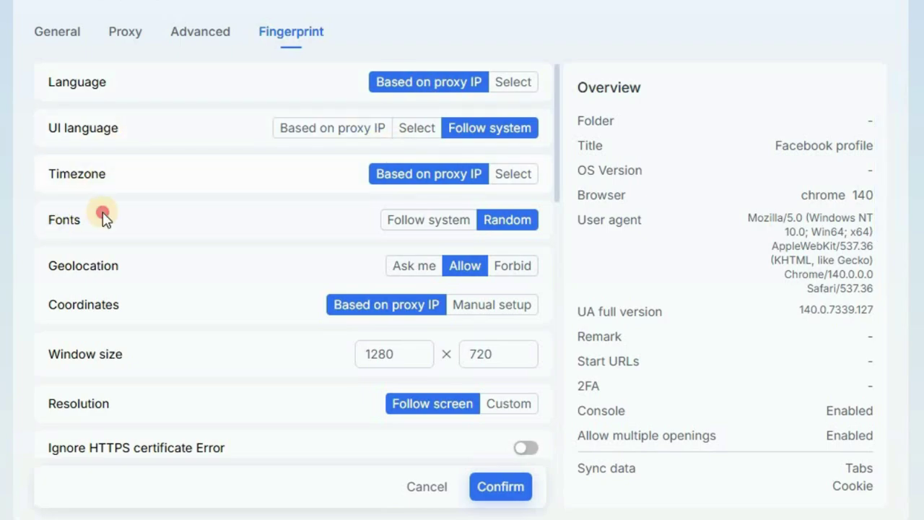
{"action": "double_click", "coordinate": [134, 258]}
{"action": "double_click", "coordinate": [138, 295]}
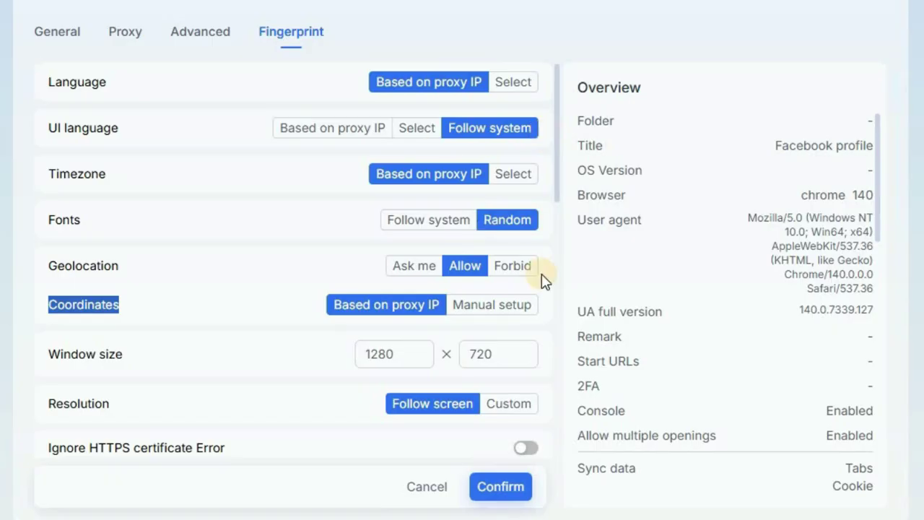
Step: Review the new profile's General and Proxy settings
{"action": "left_click", "coordinate": [54, 37]}
{"action": "left_click", "coordinate": [406, 149]}
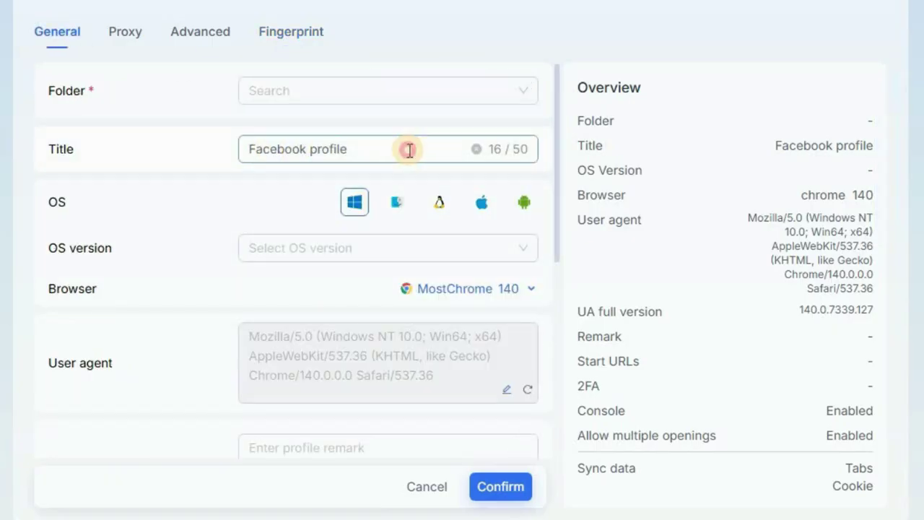
{"action": "left_click", "coordinate": [141, 44]}
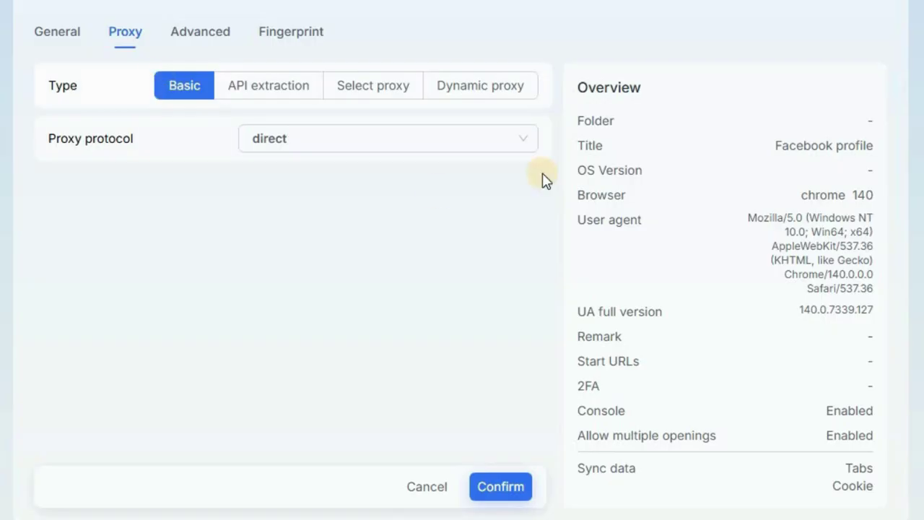
{"action": "left_click", "coordinate": [75, 30]}
{"action": "left_click_drag", "start_coordinate": [48, 92], "coordinate": [264, 84]}
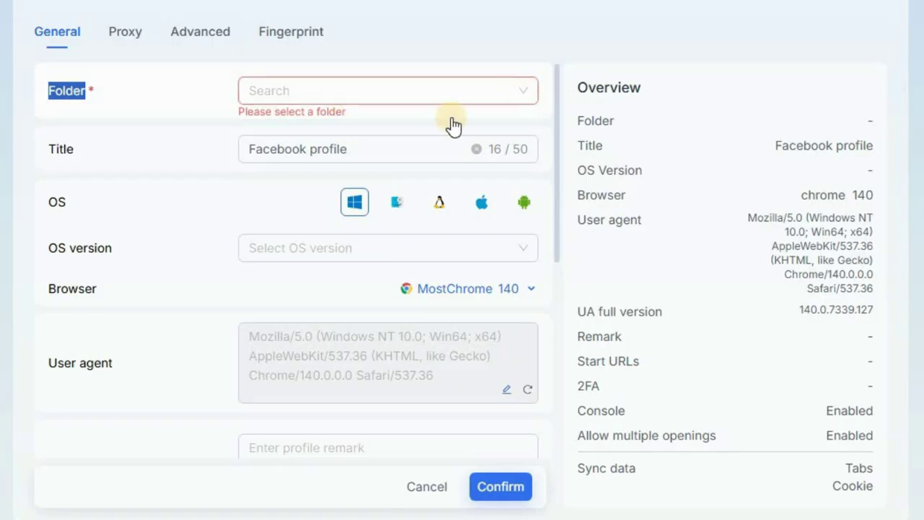
Step: Put 'Facebook profile' in the Social media folder and confirm to create it
{"action": "left_click", "coordinate": [447, 93]}
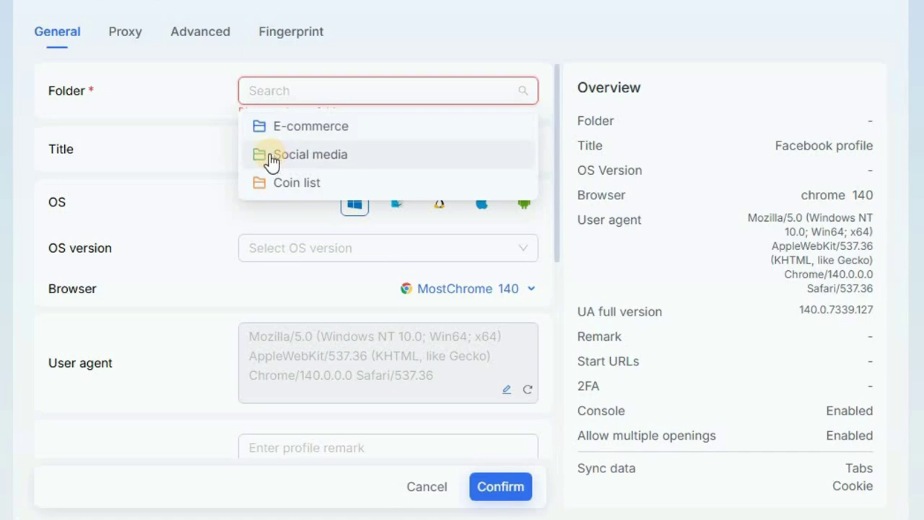
{"action": "left_click", "coordinate": [353, 154]}
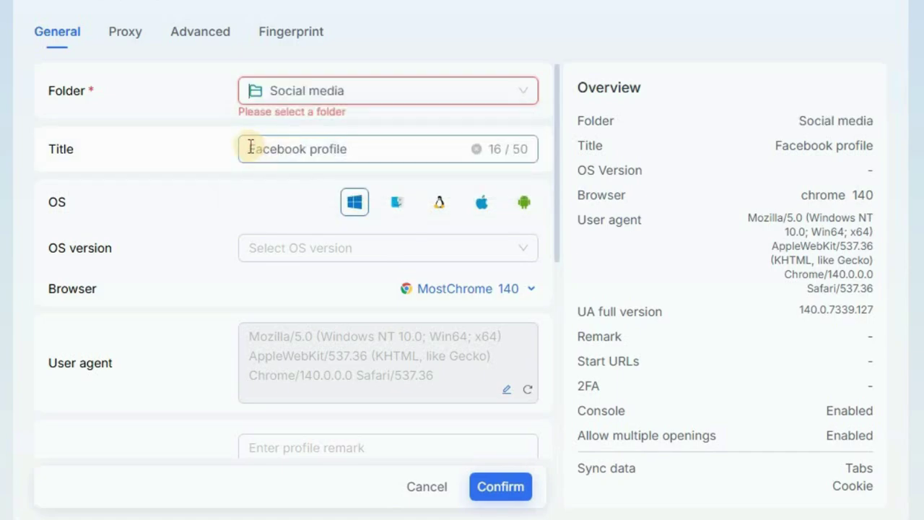
{"action": "left_click_drag", "start_coordinate": [252, 149], "coordinate": [466, 179]}
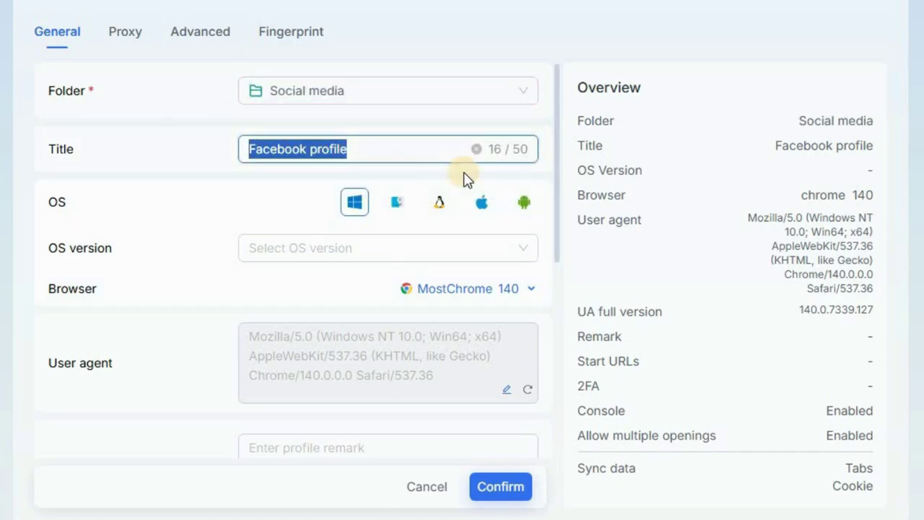
{"action": "left_click", "coordinate": [224, 128]}
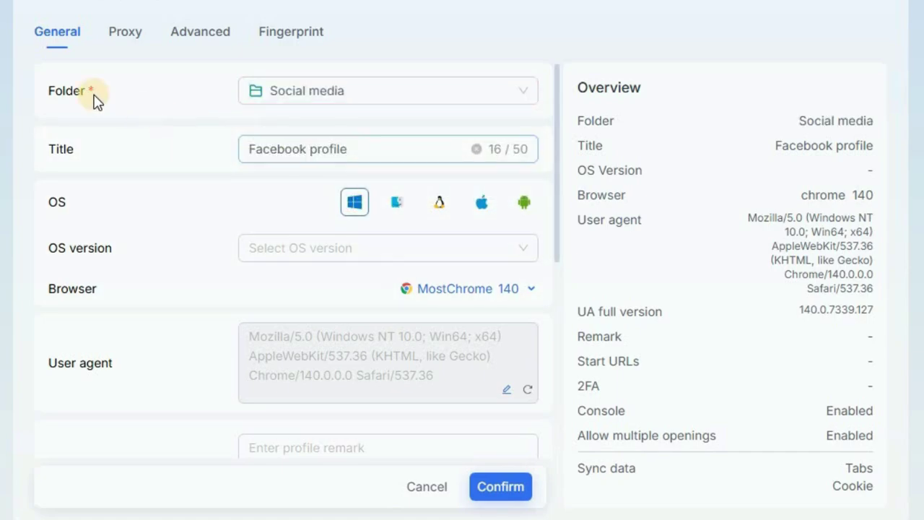
{"action": "left_click", "coordinate": [500, 487]}
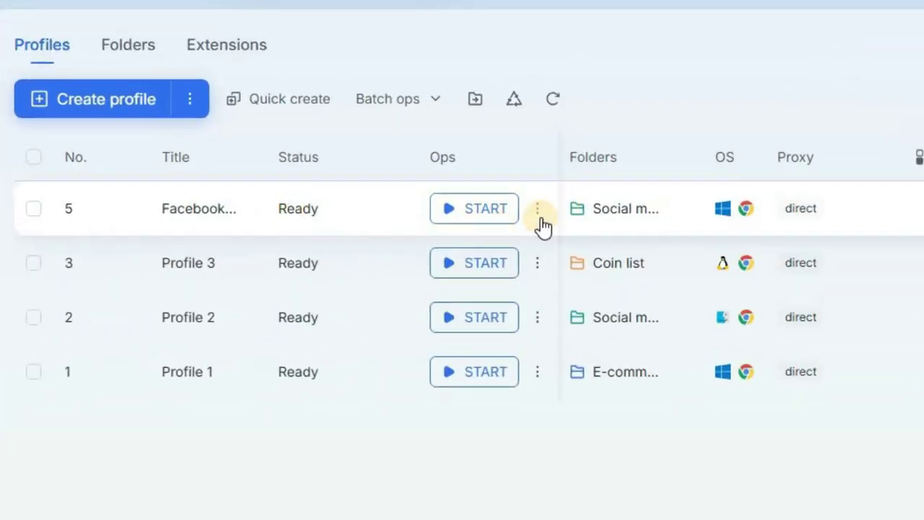
{"action": "left_click", "coordinate": [465, 214]}
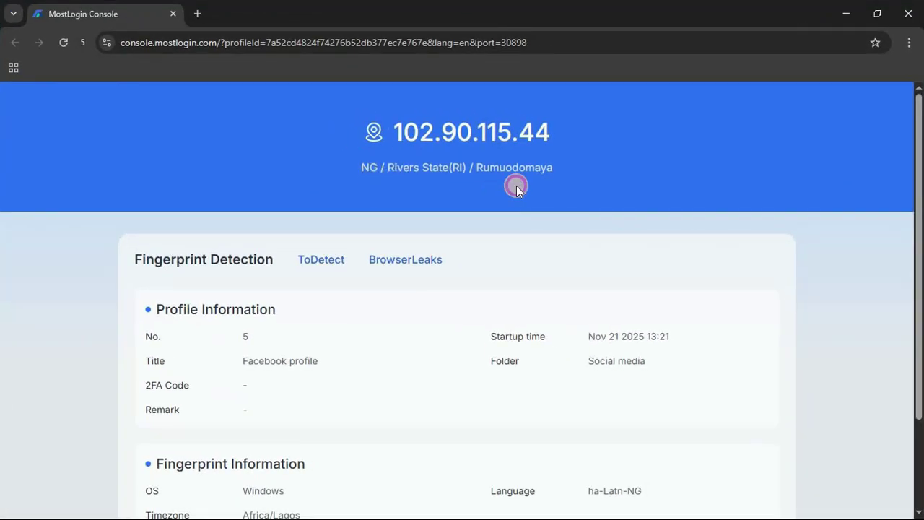
{"action": "left_click_drag", "start_coordinate": [545, 186], "coordinate": [360, 173]}
{"action": "scroll", "coordinate": [309, 276], "scroll_direction": "down", "scroll_amount": 3}
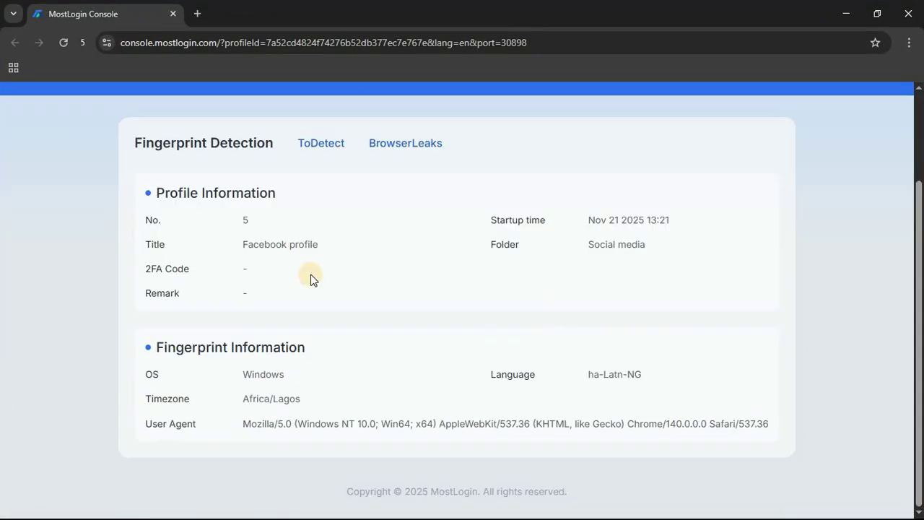
{"action": "scroll", "coordinate": [168, 123], "scroll_direction": "up", "scroll_amount": 3}
{"action": "left_click", "coordinate": [196, 12]}
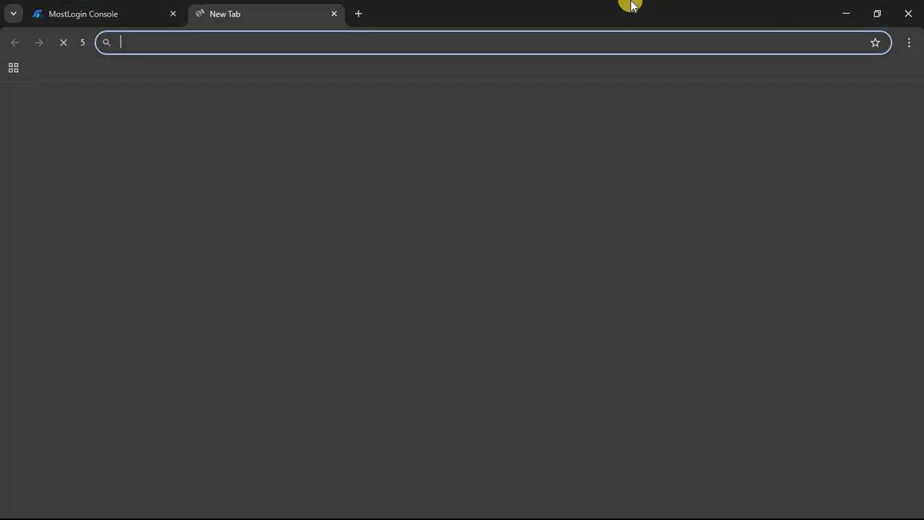
{"action": "left_click", "coordinate": [108, 14]}
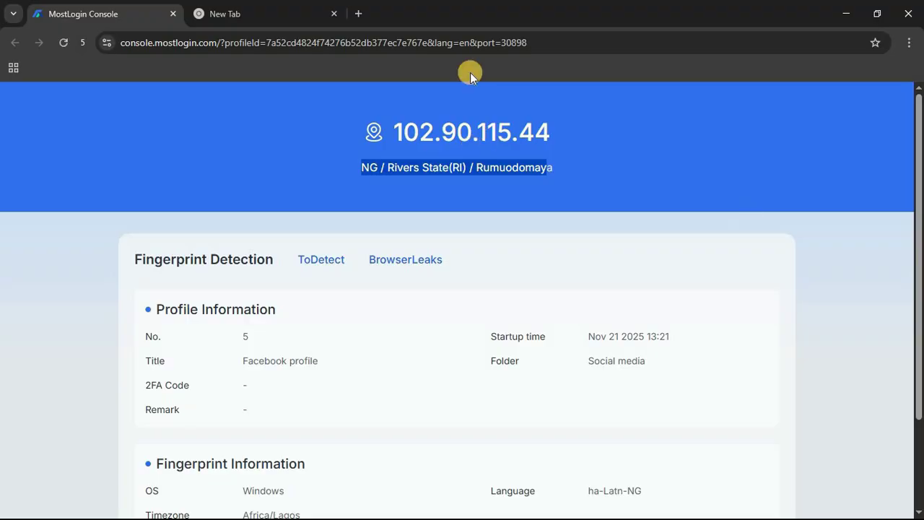
{"action": "left_click", "coordinate": [260, 8]}
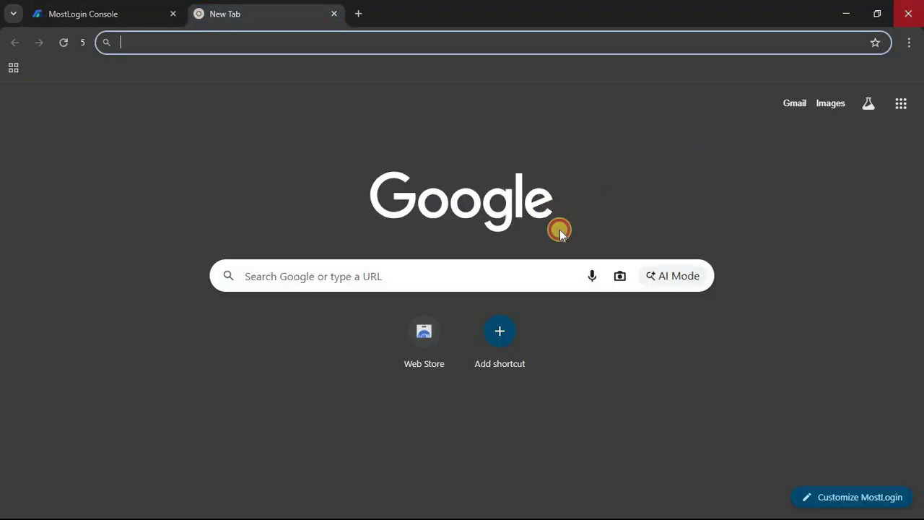
{"action": "key", "text": "alt+F4"}
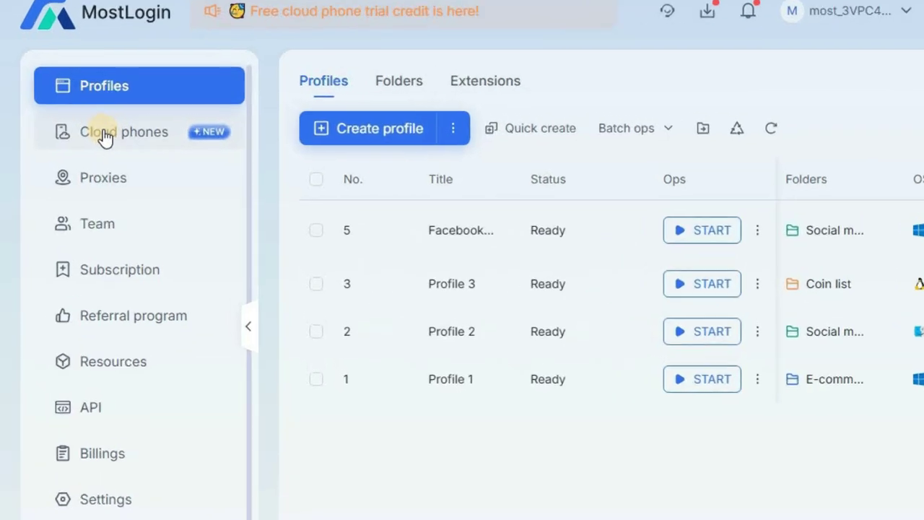
Step: Go to Cloud phones and start a new environment, scrolling through the device rental form
{"action": "left_click", "coordinate": [90, 133]}
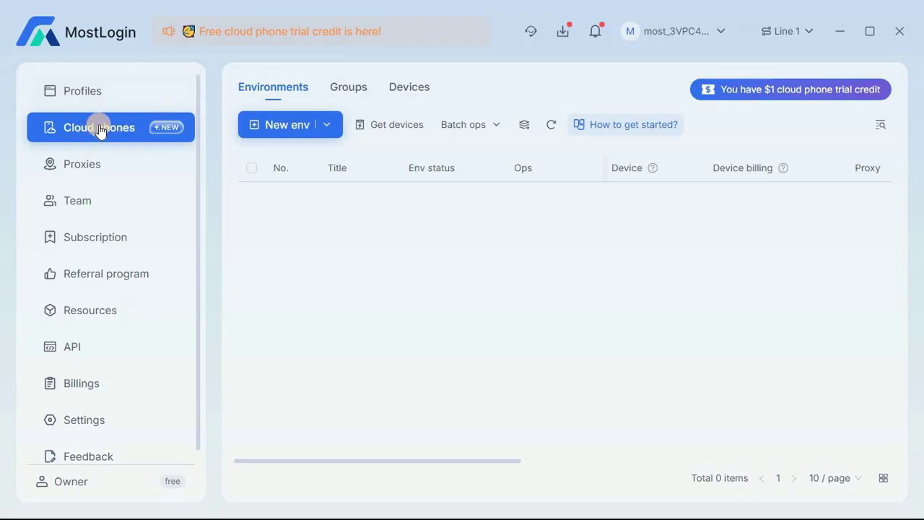
{"action": "left_click", "coordinate": [273, 125]}
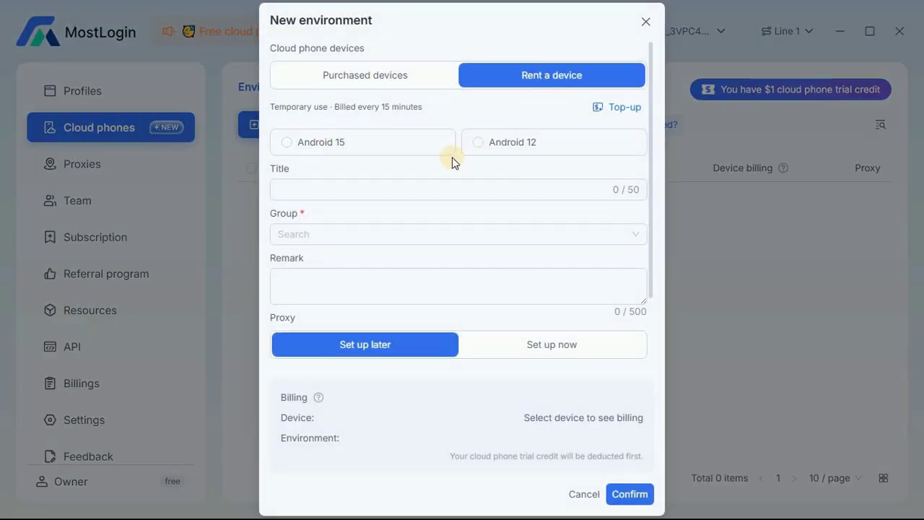
{"action": "scroll", "coordinate": [469, 173], "scroll_direction": "down", "scroll_amount": 2}
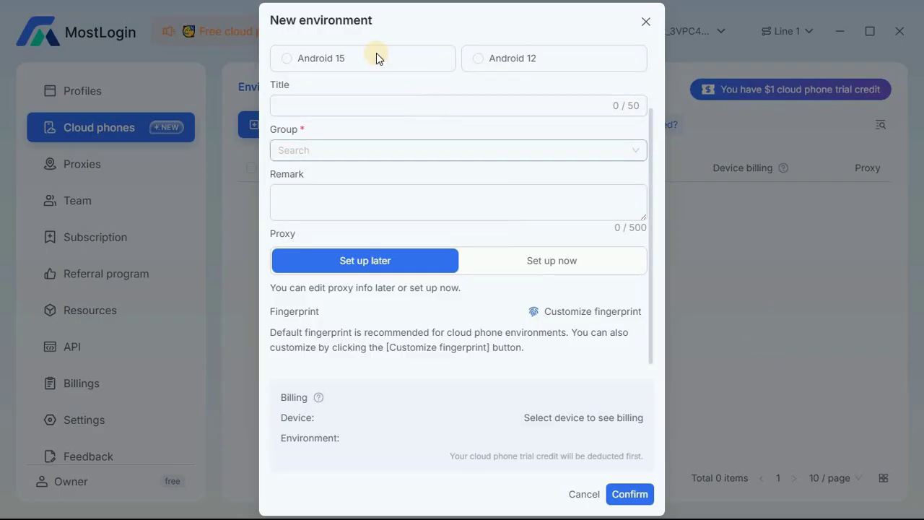
{"action": "scroll", "coordinate": [433, 72], "scroll_direction": "up", "scroll_amount": 2}
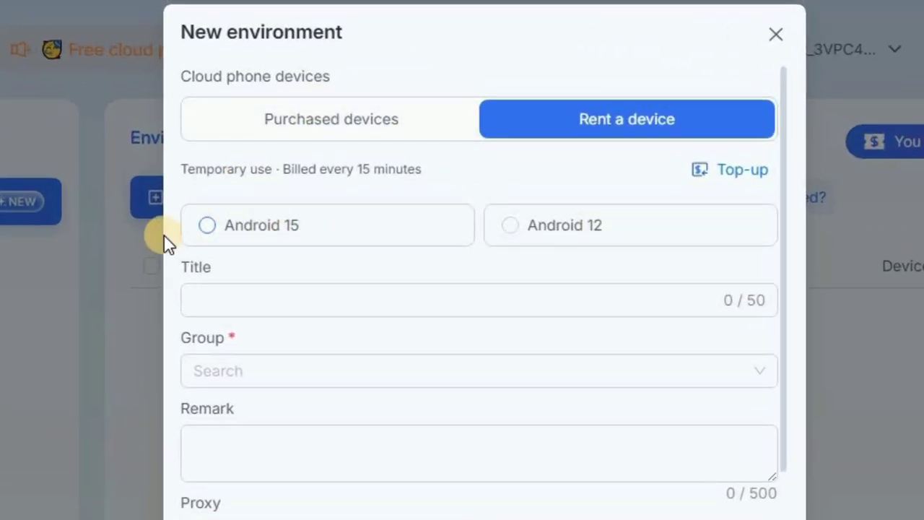
Step: Select Android 15 and title the environment 'facebook phone'
{"action": "left_click", "coordinate": [209, 237]}
{"action": "double_click", "coordinate": [233, 279]}
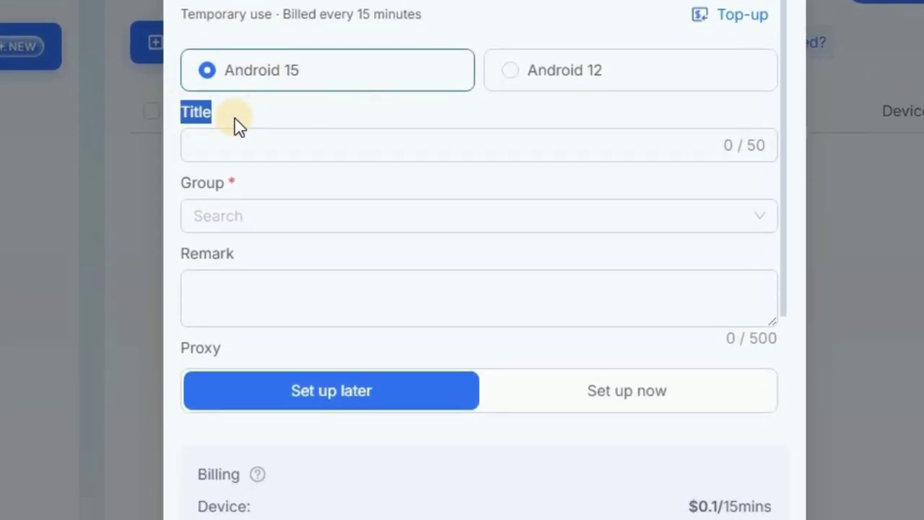
{"action": "left_click", "coordinate": [224, 306]}
{"action": "left_click_drag", "start_coordinate": [194, 126], "coordinate": [251, 166]}
{"action": "left_click", "coordinate": [253, 147]}
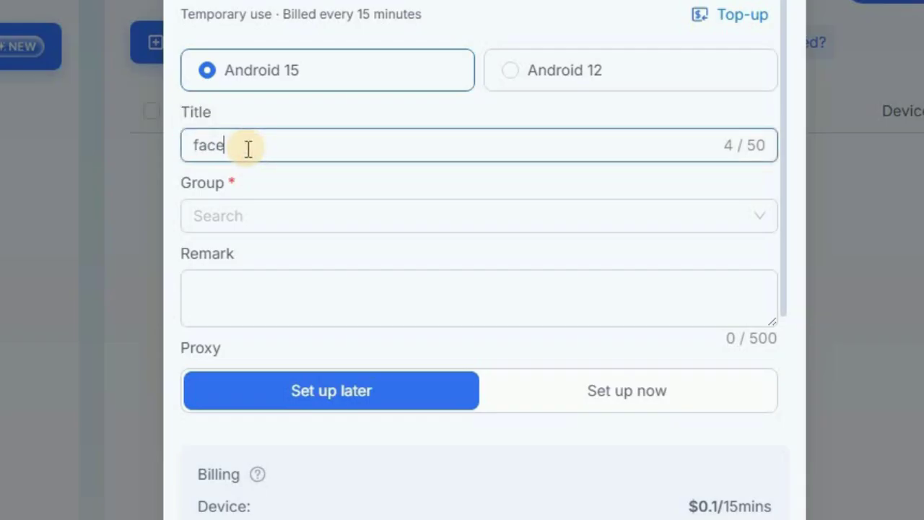
{"action": "type", "text": "facebook phone"}
Step: Assign the environment to 'phone group' and add the remark 'advertising FB account'
{"action": "left_click", "coordinate": [306, 215]}
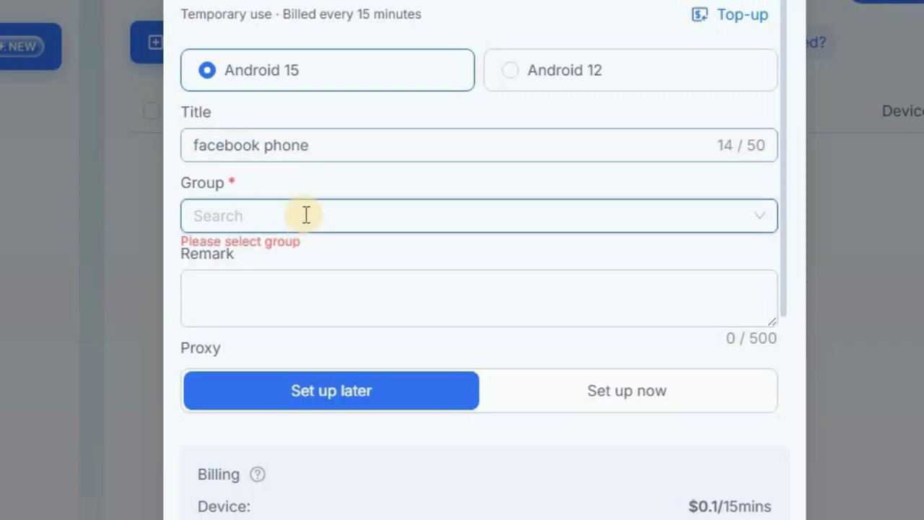
{"action": "left_click", "coordinate": [749, 214]}
{"action": "left_click", "coordinate": [209, 267]}
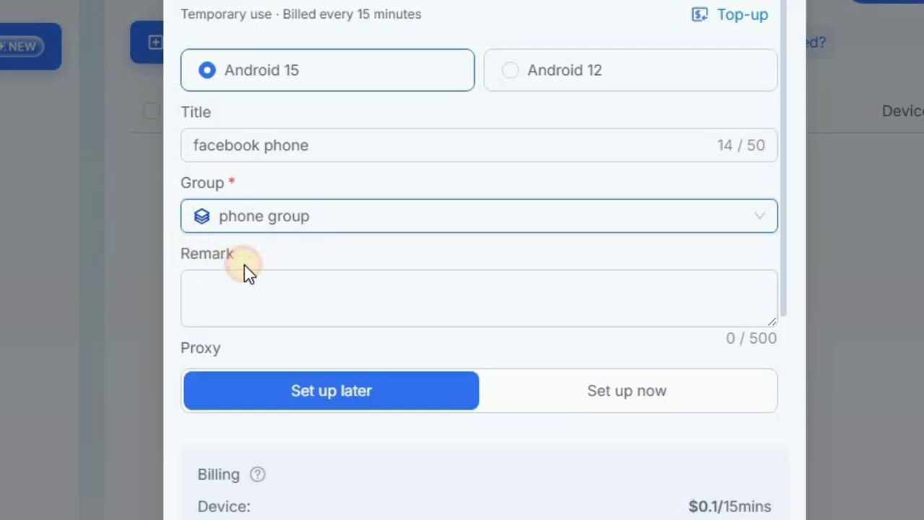
{"action": "double_click", "coordinate": [244, 266]}
{"action": "left_click", "coordinate": [268, 305]}
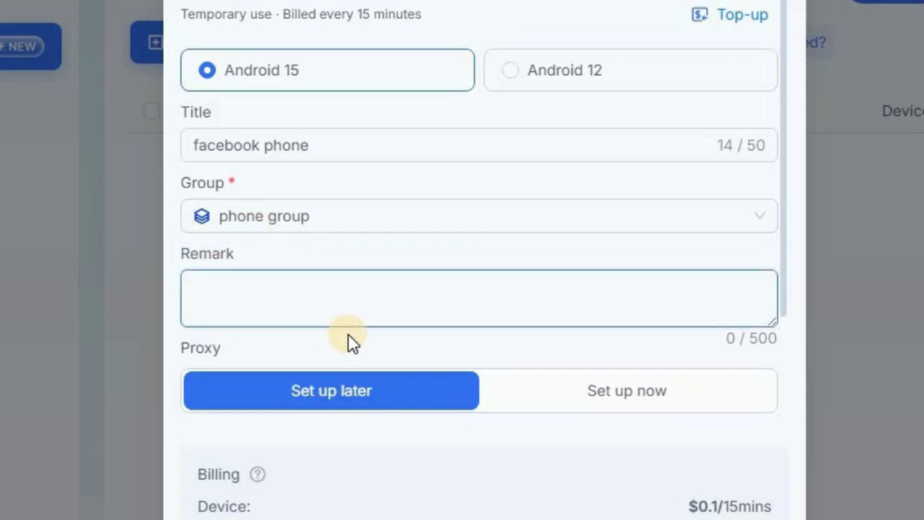
{"action": "left_click_drag", "start_coordinate": [198, 146], "coordinate": [333, 283]}
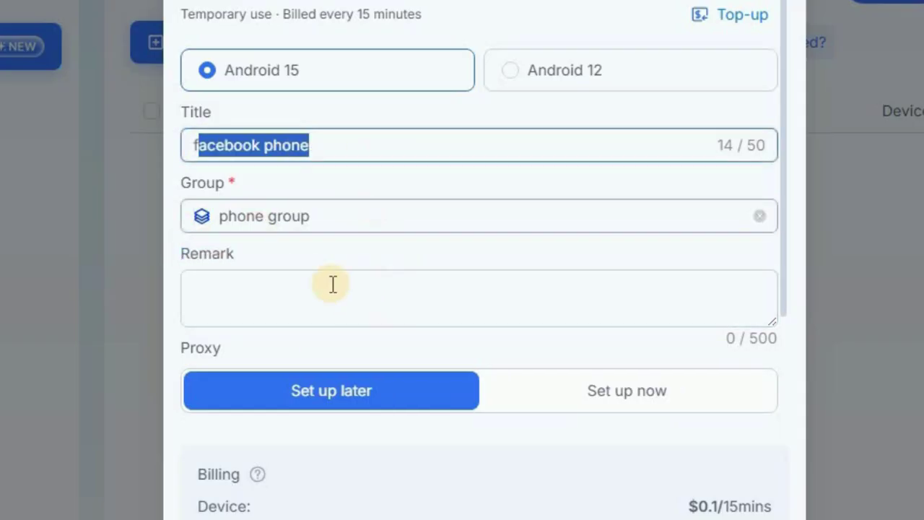
{"action": "left_click", "coordinate": [332, 284]}
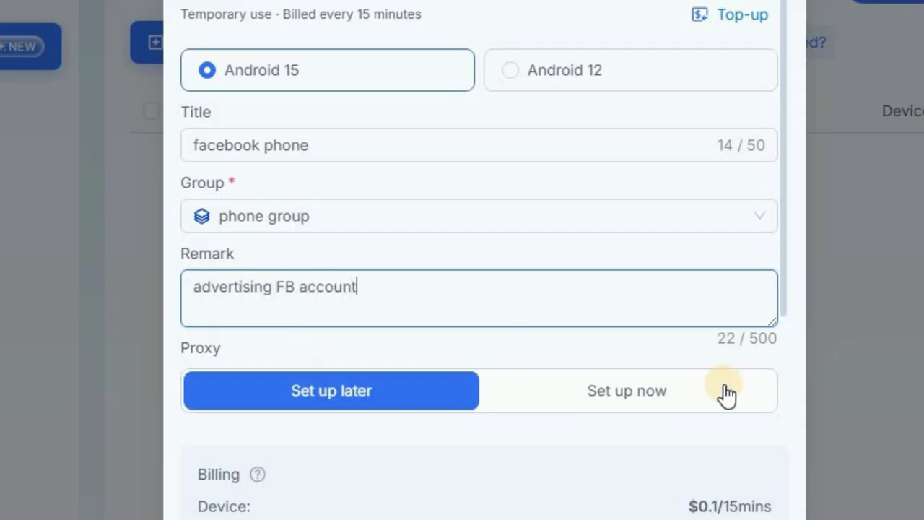
Step: Leave the proxy for later, review the billing prices and confirm the environment
{"action": "double_click", "coordinate": [353, 355]}
{"action": "scroll", "coordinate": [629, 392], "scroll_direction": "down", "scroll_amount": 2}
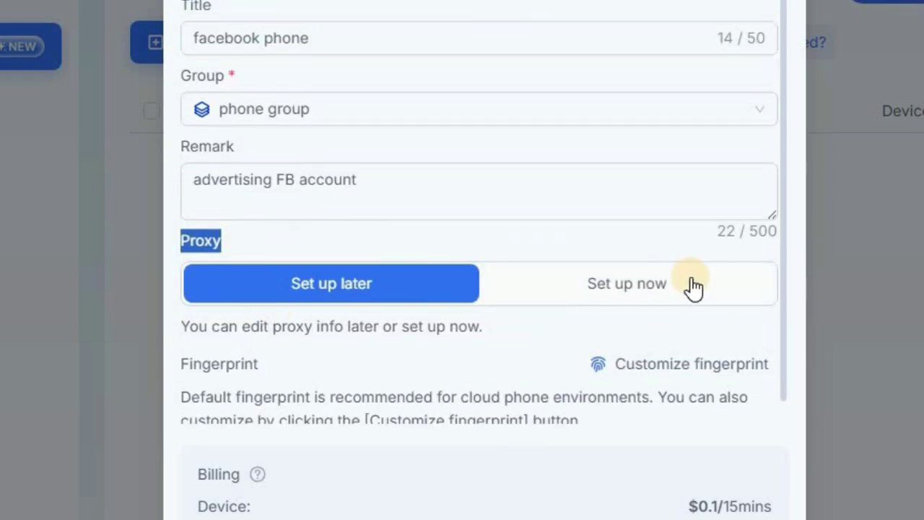
{"action": "scroll", "coordinate": [693, 377], "scroll_direction": "down", "scroll_amount": 3}
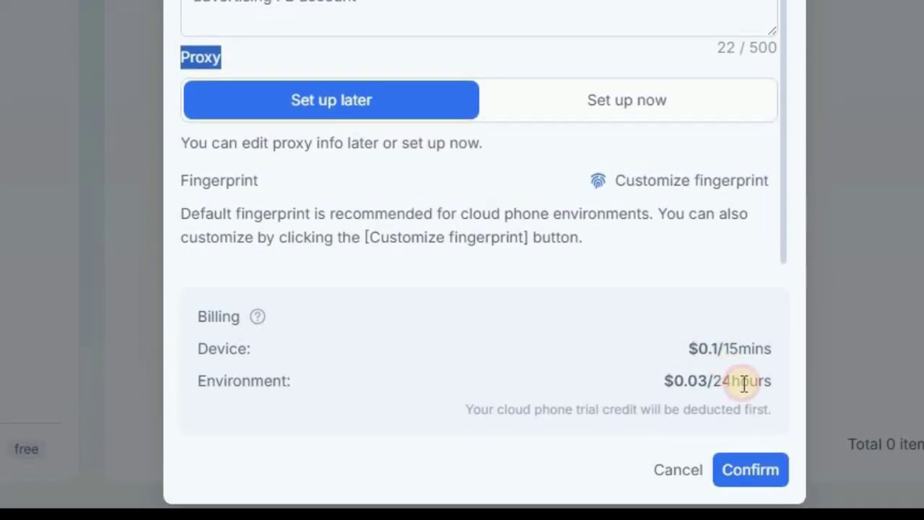
{"action": "mouse_move", "coordinate": [746, 415]}
{"action": "left_mouse_down"}
{"action": "mouse_move", "coordinate": [765, 438]}
{"action": "mouse_move", "coordinate": [732, 406]}
{"action": "left_mouse_up"}
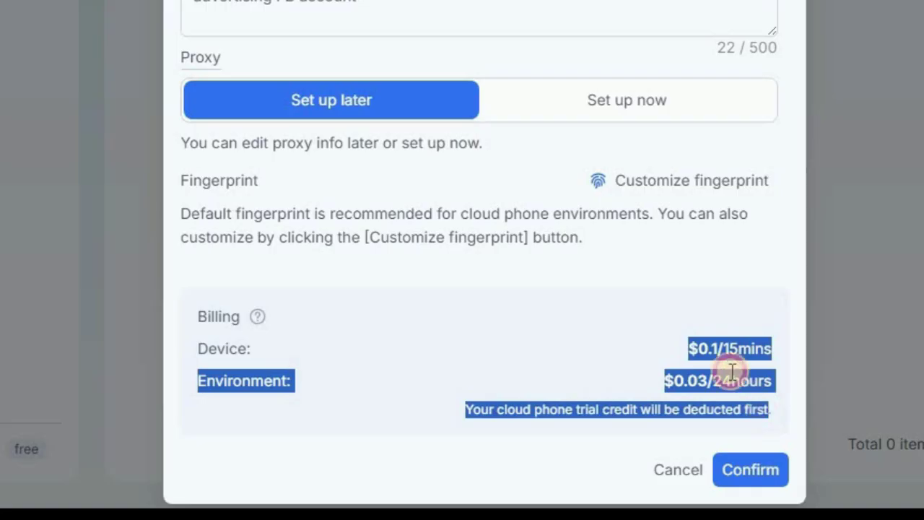
{"action": "left_click", "coordinate": [748, 473]}
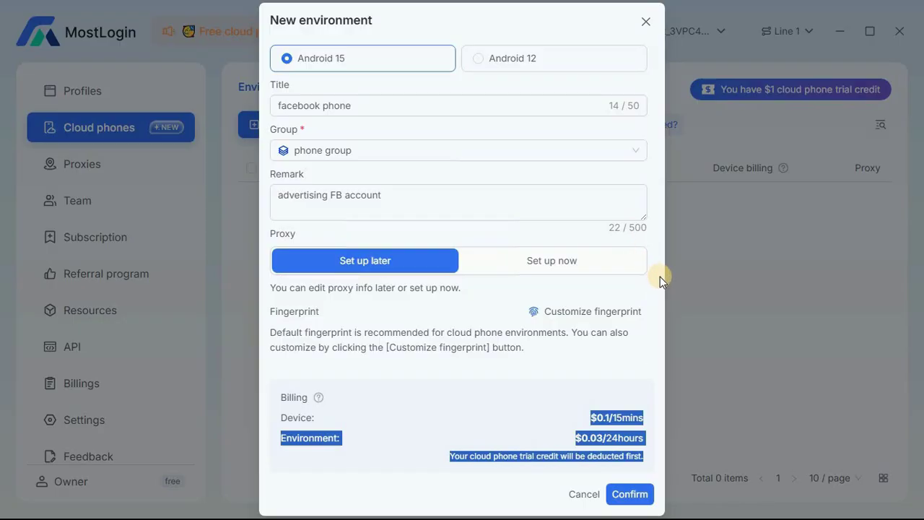
{"action": "scroll", "coordinate": [594, 72], "scroll_direction": "up", "scroll_amount": 2}
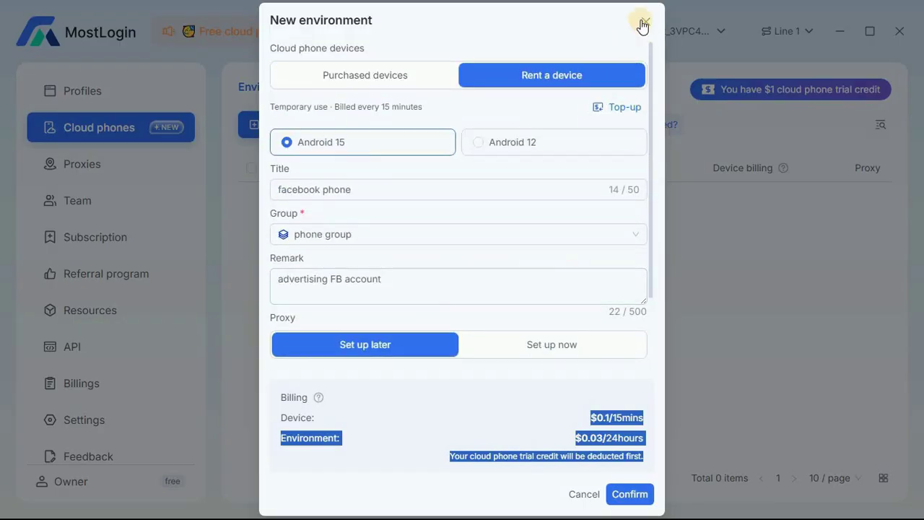